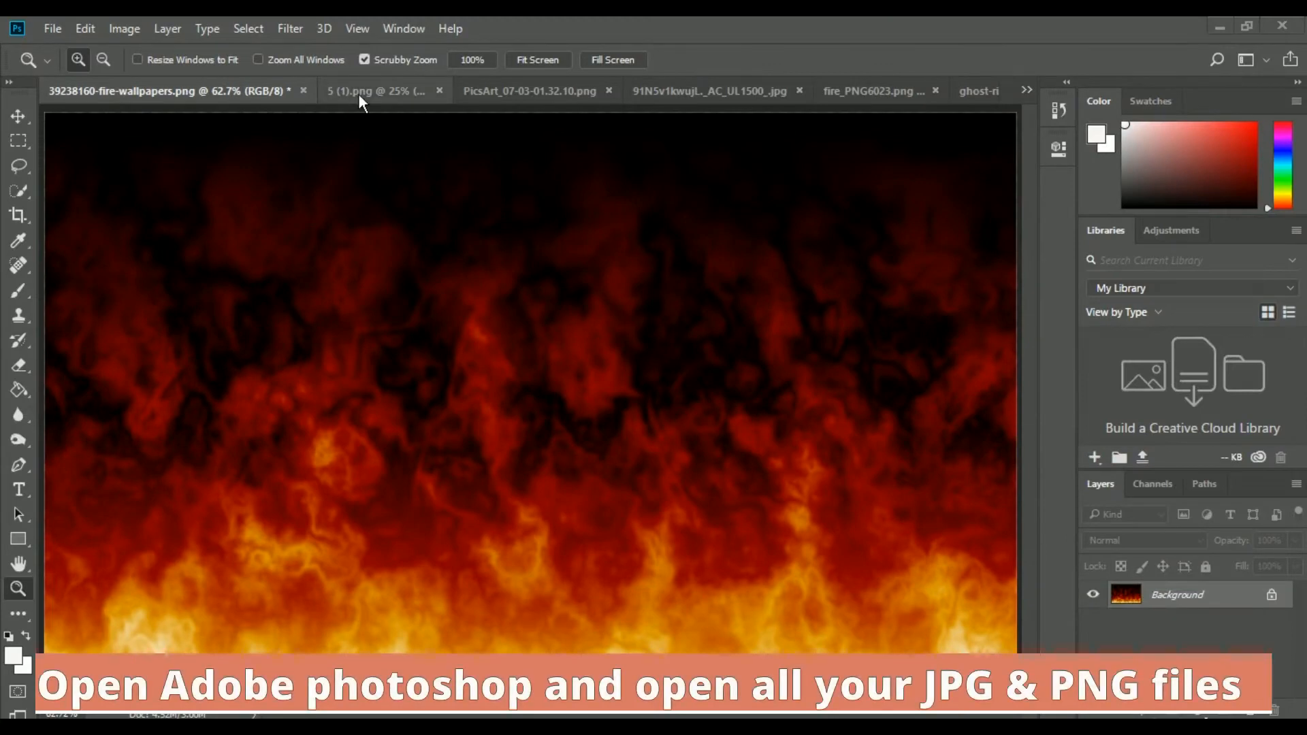
- Look through the opened source images: the cut-out man, the chain, the leather jacket, the fire and the Ghost Rider picture
{"action": "left_click", "coordinate": [358, 92]}
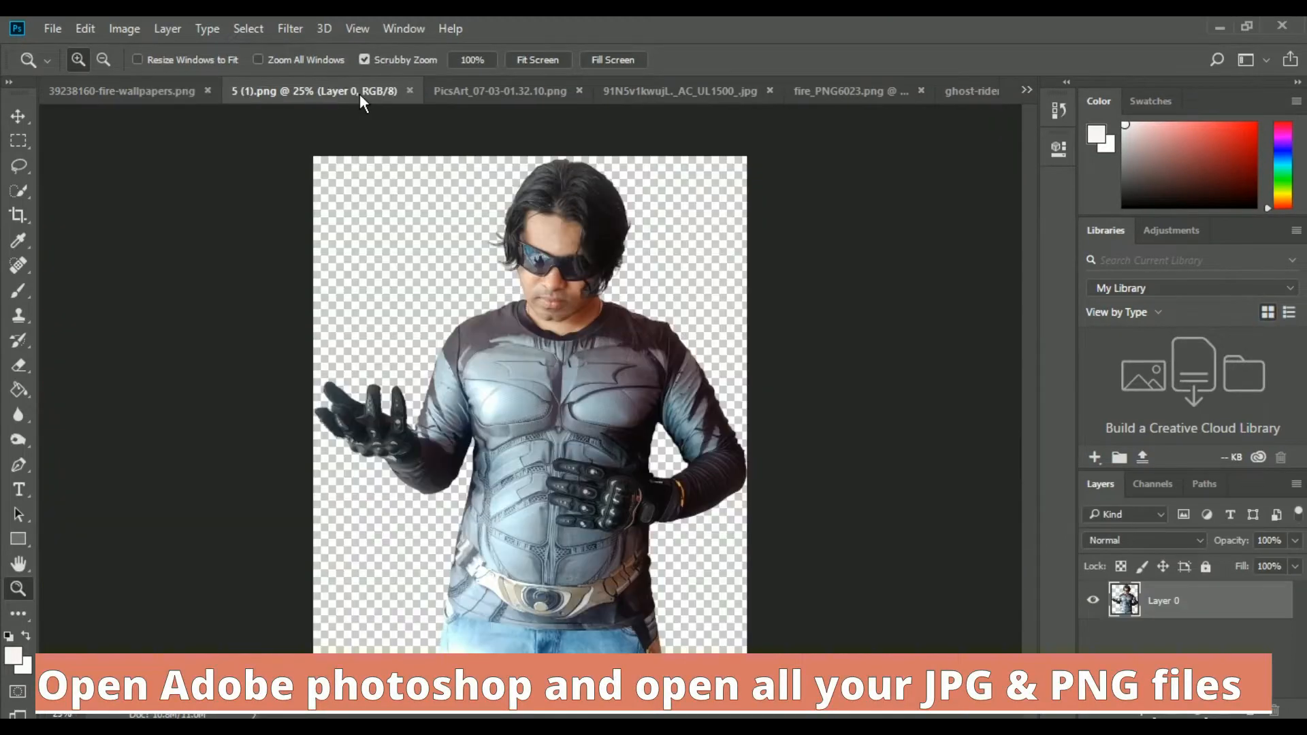
{"action": "left_click", "coordinate": [501, 95]}
{"action": "left_click", "coordinate": [710, 91]}
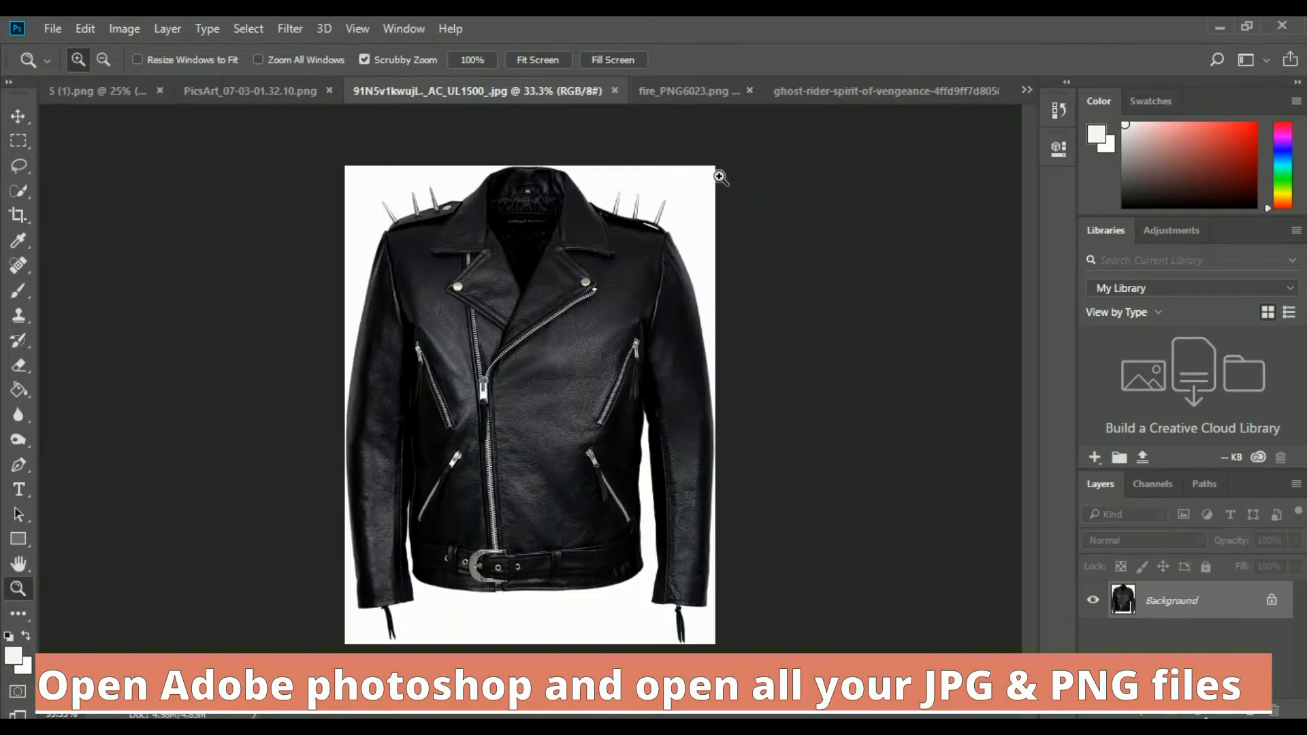
{"action": "left_click", "coordinate": [716, 89]}
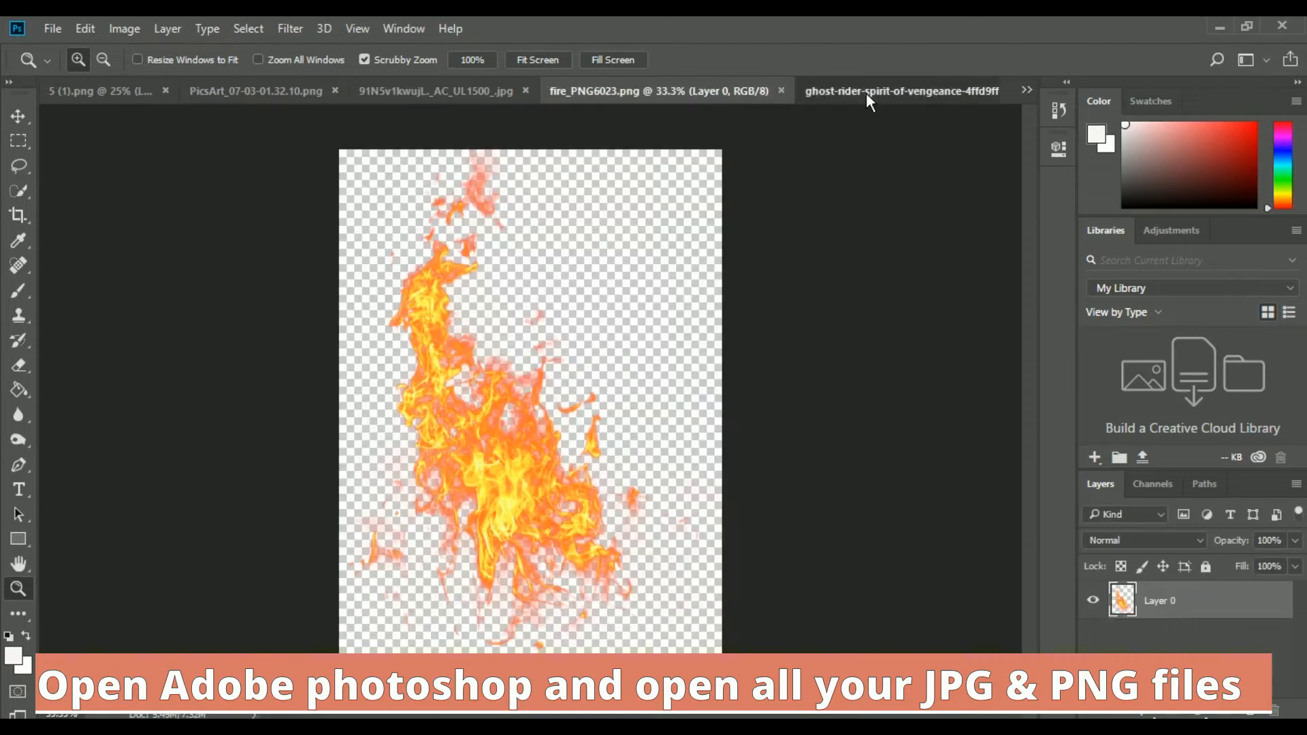
{"action": "left_click", "coordinate": [866, 92]}
{"action": "left_click", "coordinate": [204, 90]}
{"action": "left_click", "coordinate": [98, 92]}
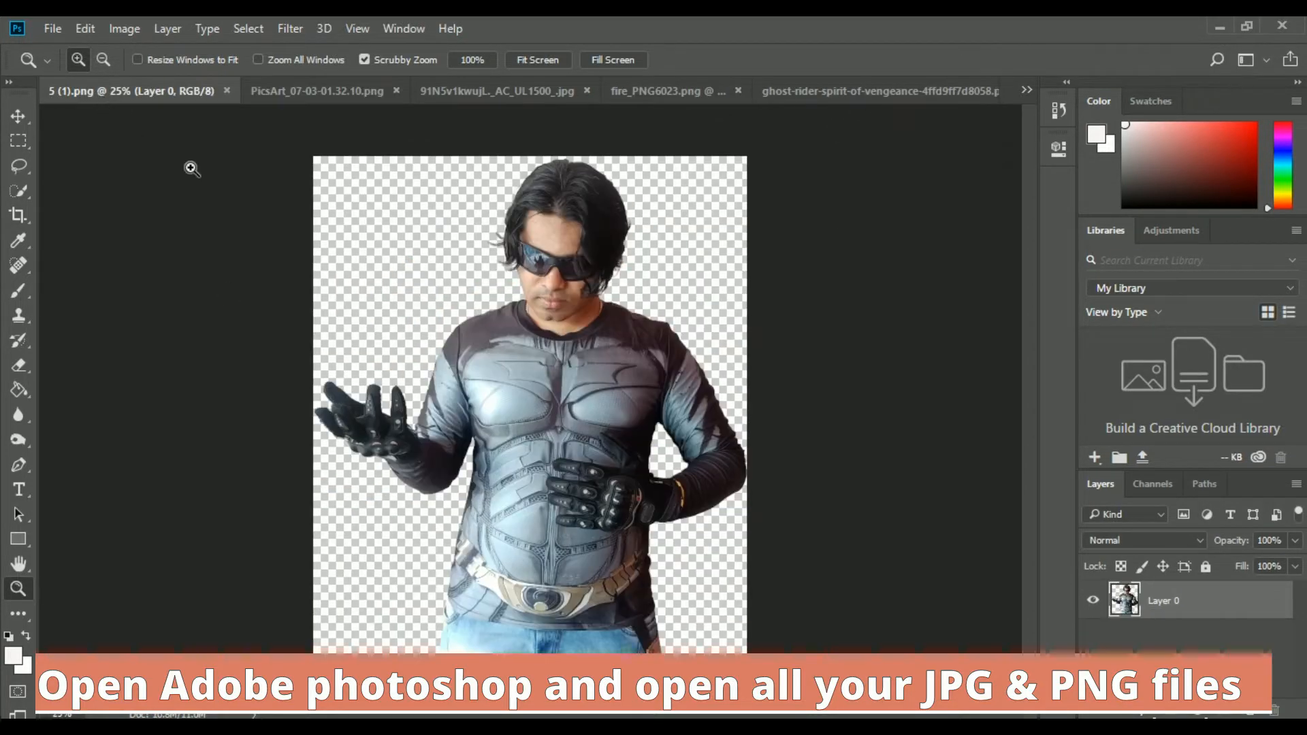
- Copy the man from 5 (1).png with a rectangular selection and paste him into the fire wallpaper
{"action": "left_click", "coordinate": [18, 143]}
{"action": "left_click_drag", "start_coordinate": [312, 156], "coordinate": [796, 624]}
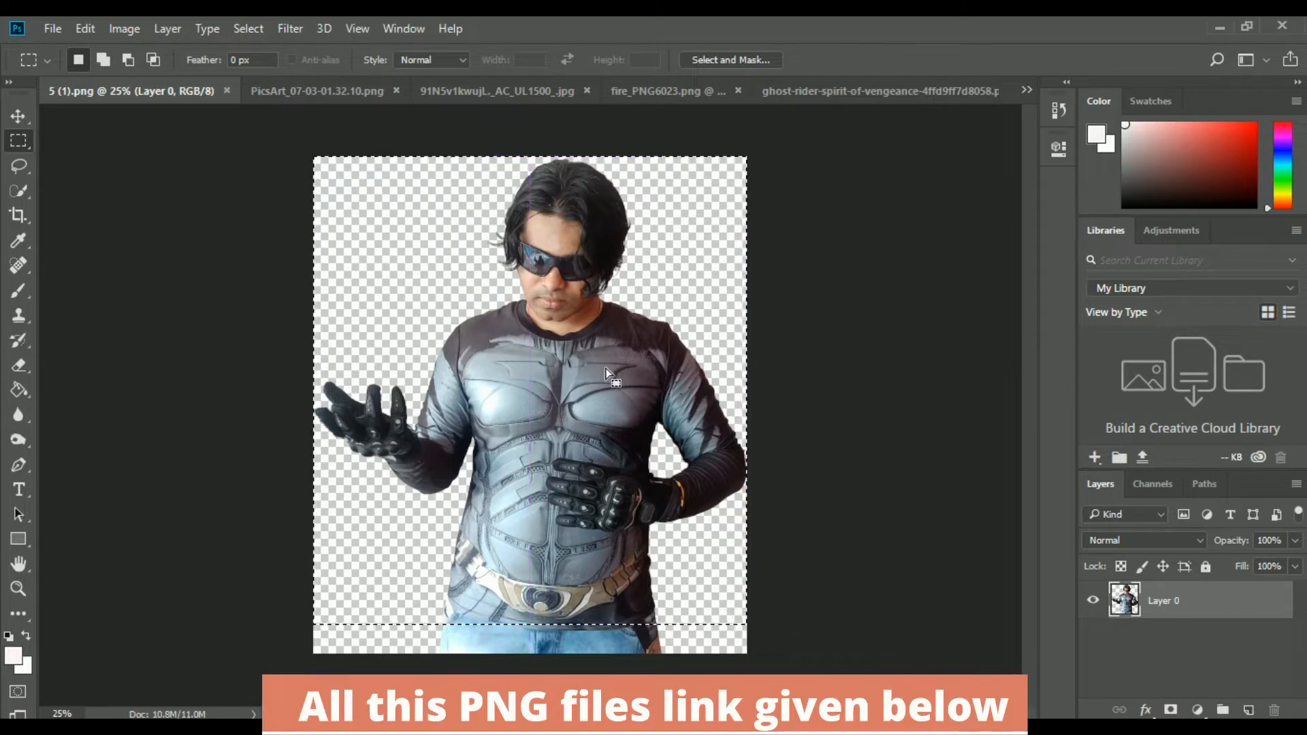
{"action": "left_click", "coordinate": [85, 28]}
{"action": "left_click", "coordinate": [152, 155]}
{"action": "left_click", "coordinate": [1026, 90]}
{"action": "left_click", "coordinate": [912, 99]}
{"action": "left_click", "coordinate": [85, 28]}
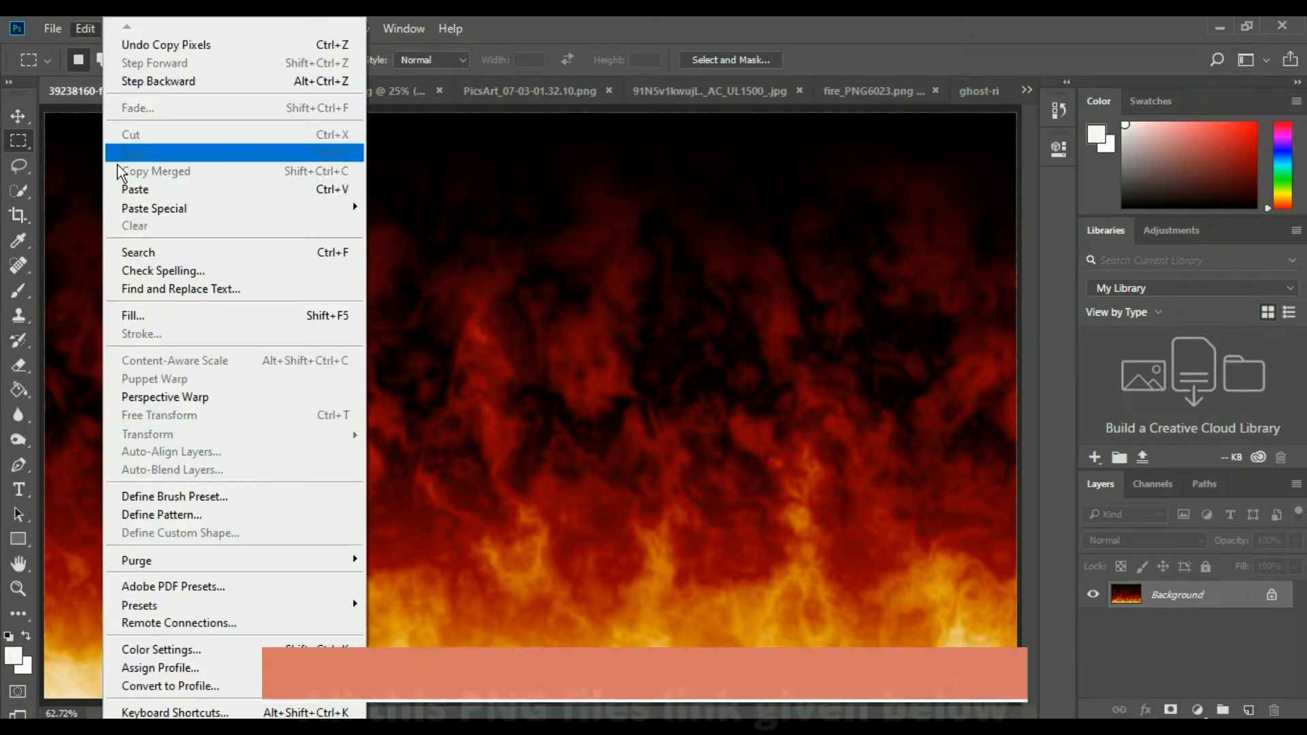
{"action": "left_click", "coordinate": [142, 189]}
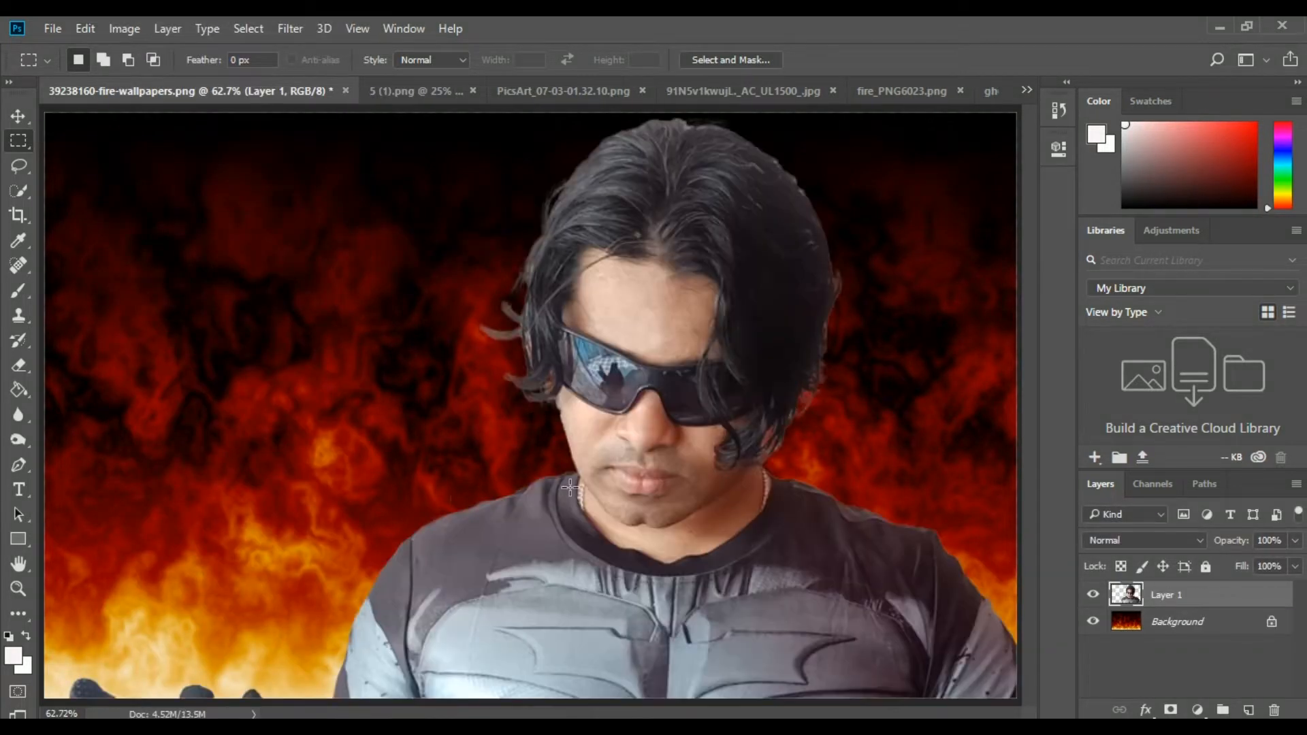
- Scale down the pasted man and position him right of centre, with his belt at the wallpaper's lower edge
{"action": "key", "text": "ctrl+t"}
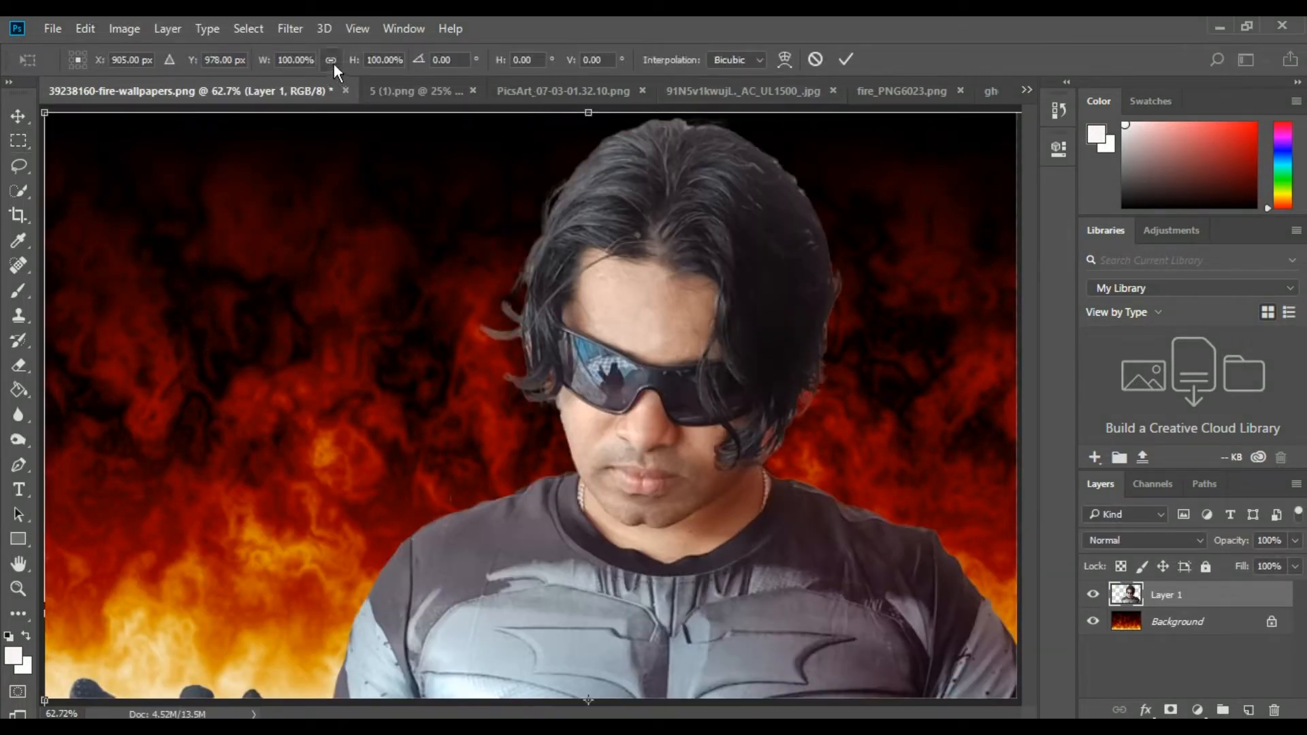
{"action": "left_click_drag", "start_coordinate": [46, 112], "coordinate": [569, 568]}
{"action": "left_click_drag", "start_coordinate": [648, 622], "coordinate": [385, 234]}
{"action": "left_click_drag", "start_coordinate": [243, 223], "coordinate": [351, 342]}
{"action": "left_click_drag", "start_coordinate": [578, 652], "coordinate": [664, 455]}
{"action": "left_click", "coordinate": [846, 59]}
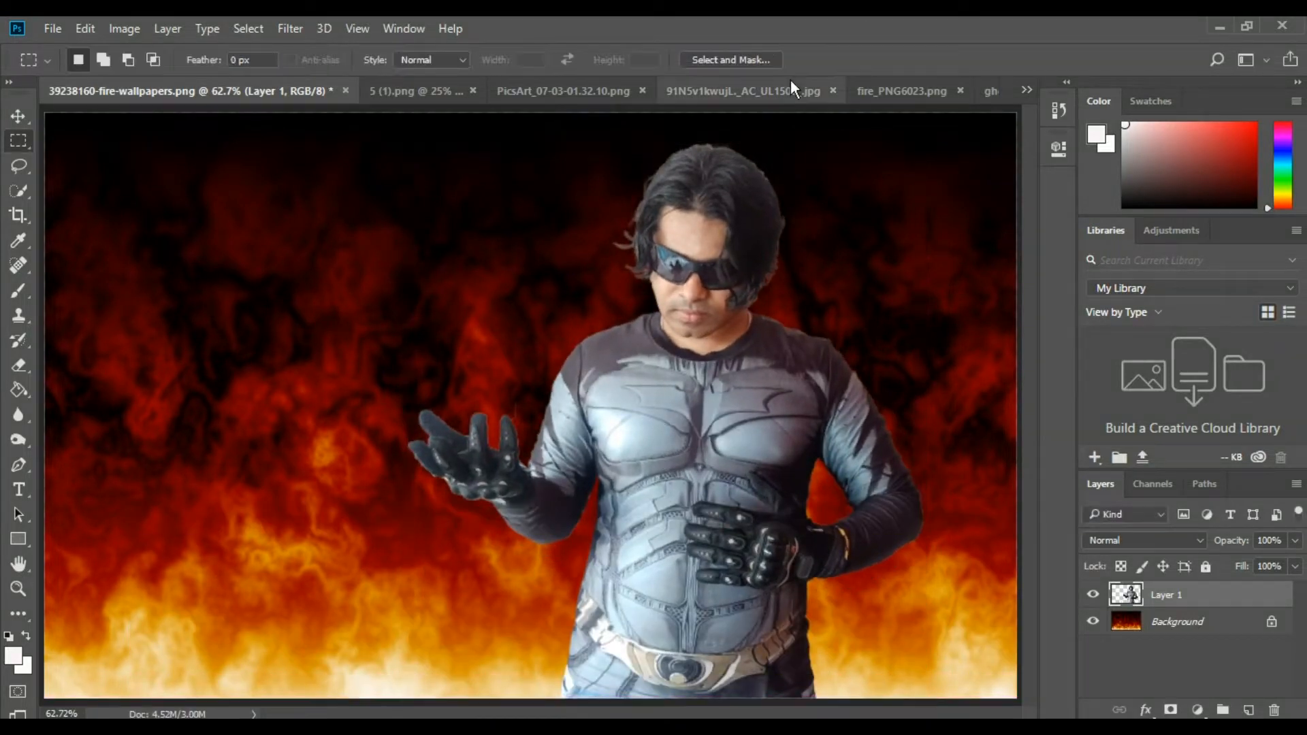
- Close 5 (1).png and copy the chain from PicsArt_07-03-01.32.10.png into the fire wallpaper
{"action": "left_click", "coordinate": [445, 92]}
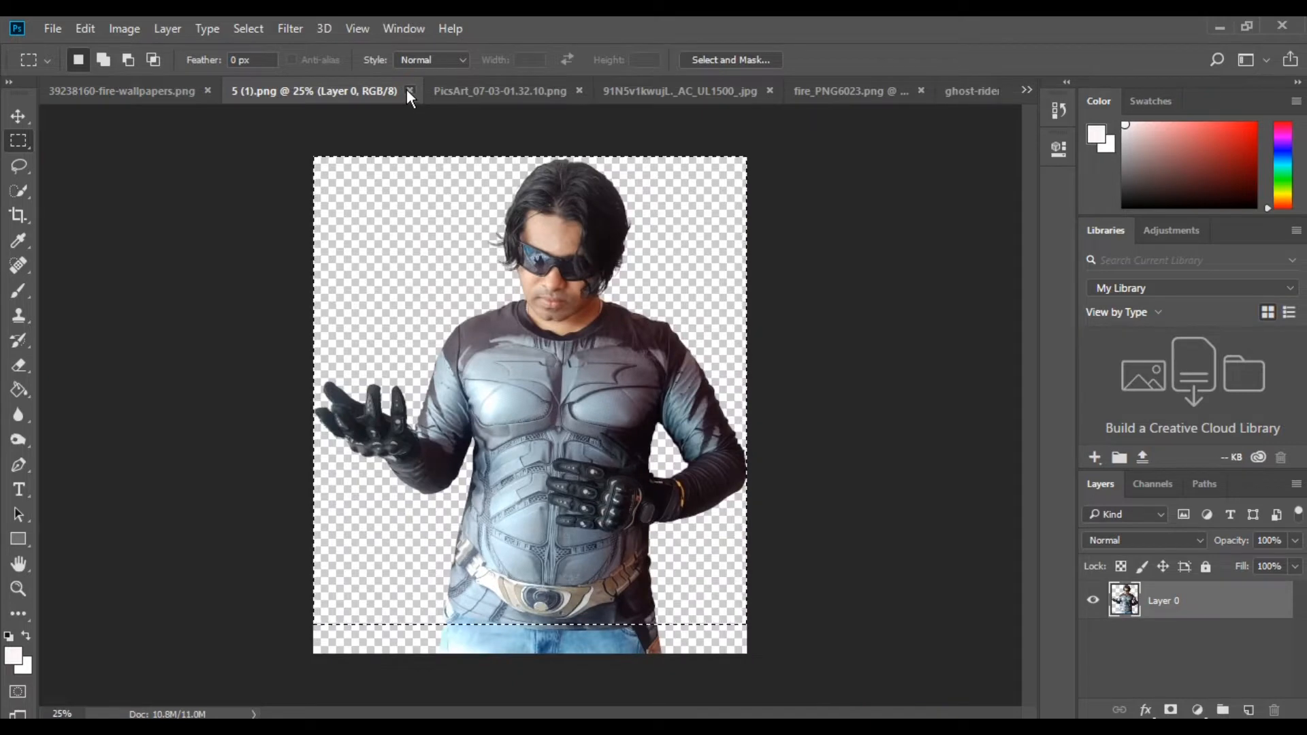
{"action": "left_click", "coordinate": [407, 90]}
{"action": "left_click", "coordinate": [446, 90]}
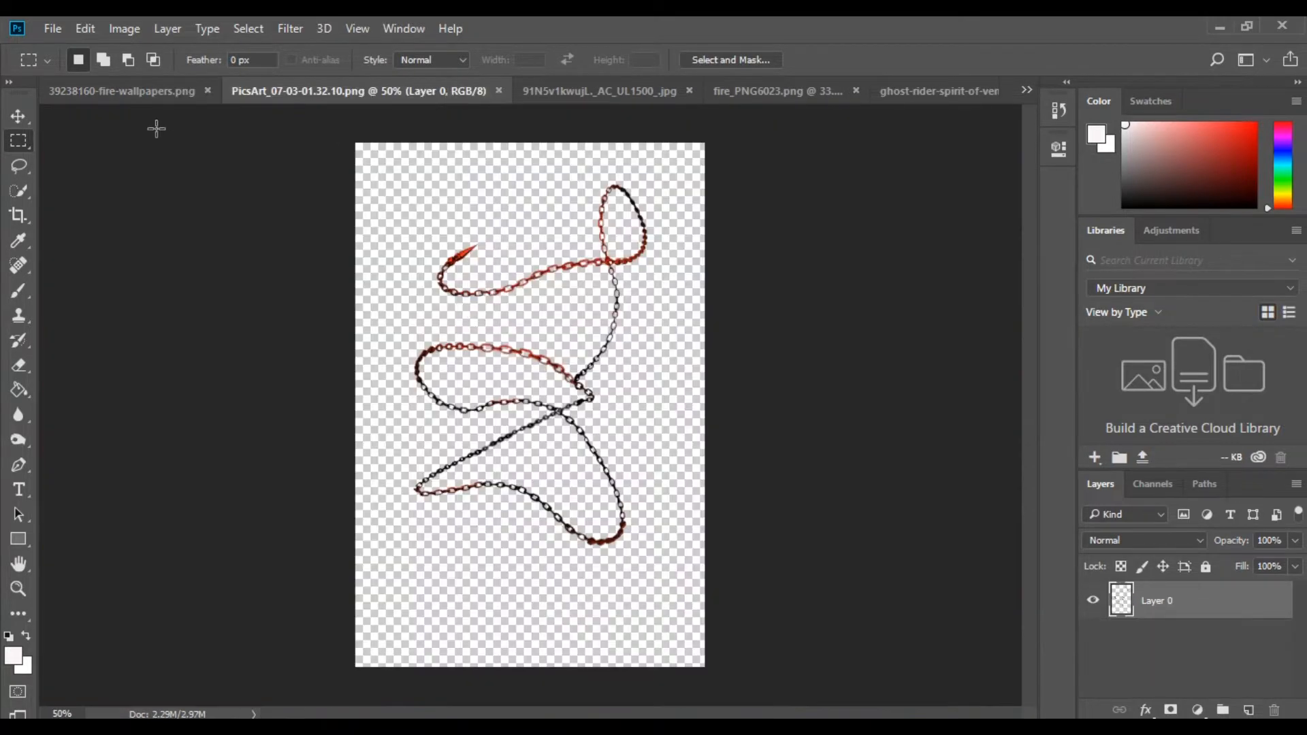
{"action": "left_click_drag", "start_coordinate": [351, 143], "coordinate": [728, 572]}
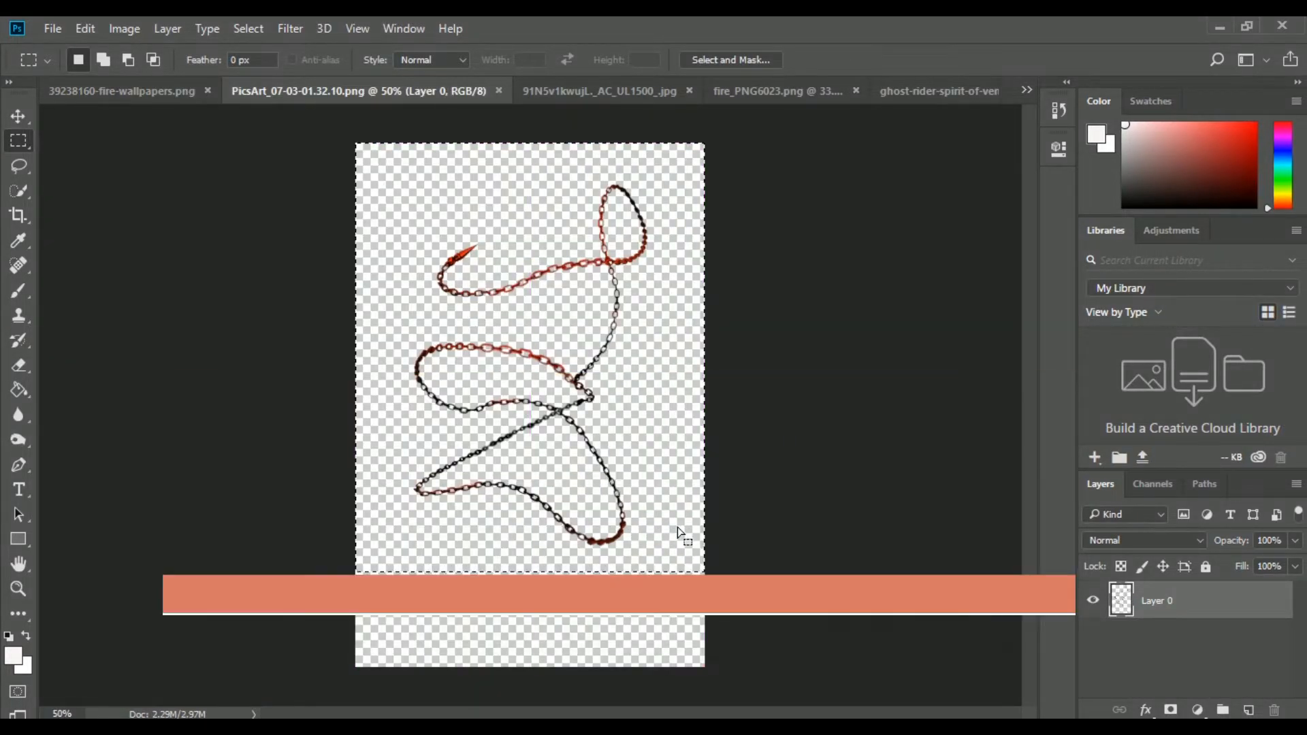
{"action": "left_click", "coordinate": [124, 91]}
{"action": "key", "text": "ctrl+v"}
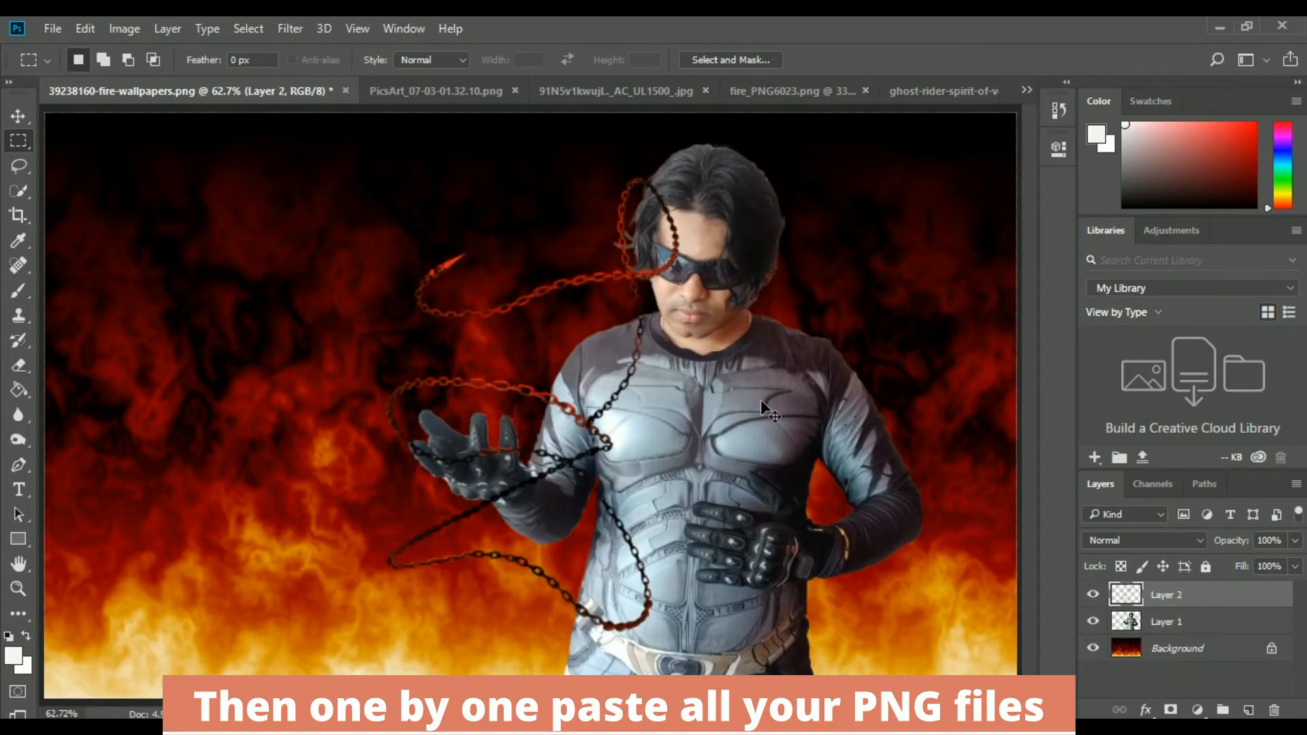
- Stretch and tilt the chain by about -6° around the man, and erase it except for the loop around his waist
{"action": "key", "text": "ctrl+t"}
{"action": "left_click_drag", "start_coordinate": [637, 513], "coordinate": [696, 532]}
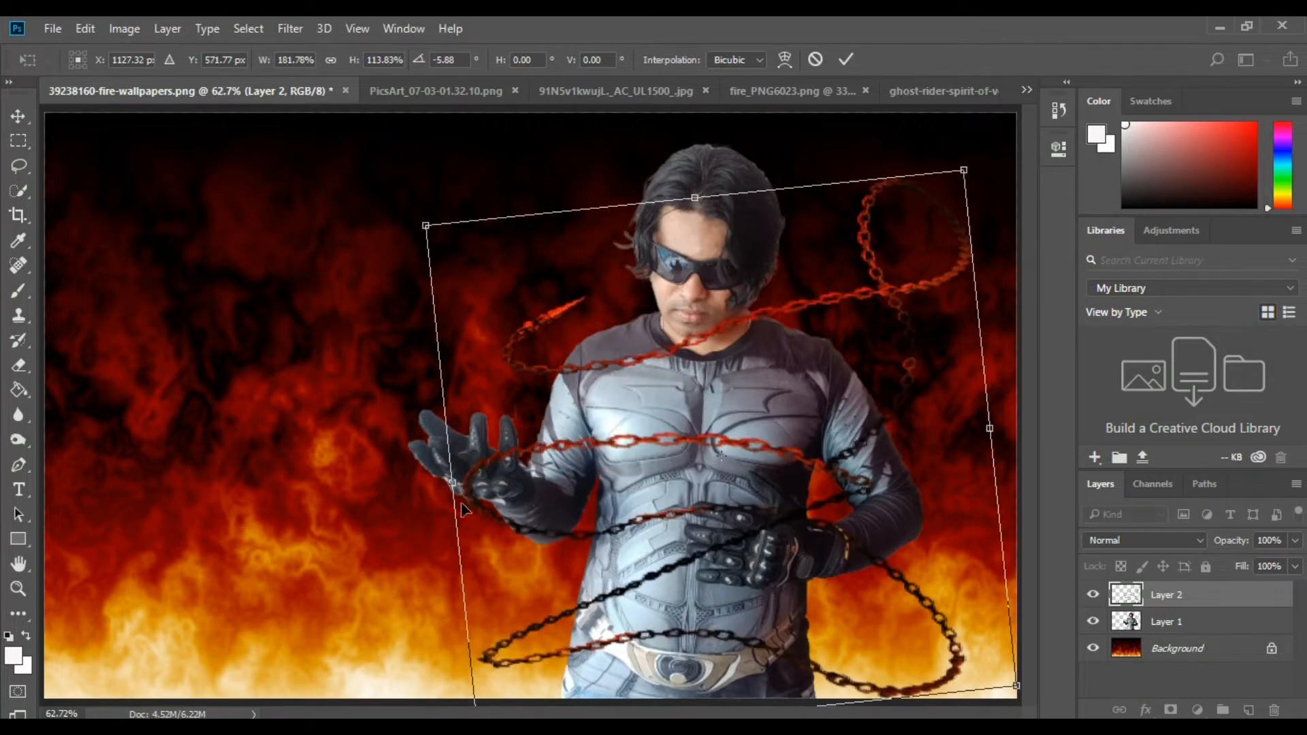
{"action": "left_click_drag", "start_coordinate": [452, 484], "coordinate": [366, 483]}
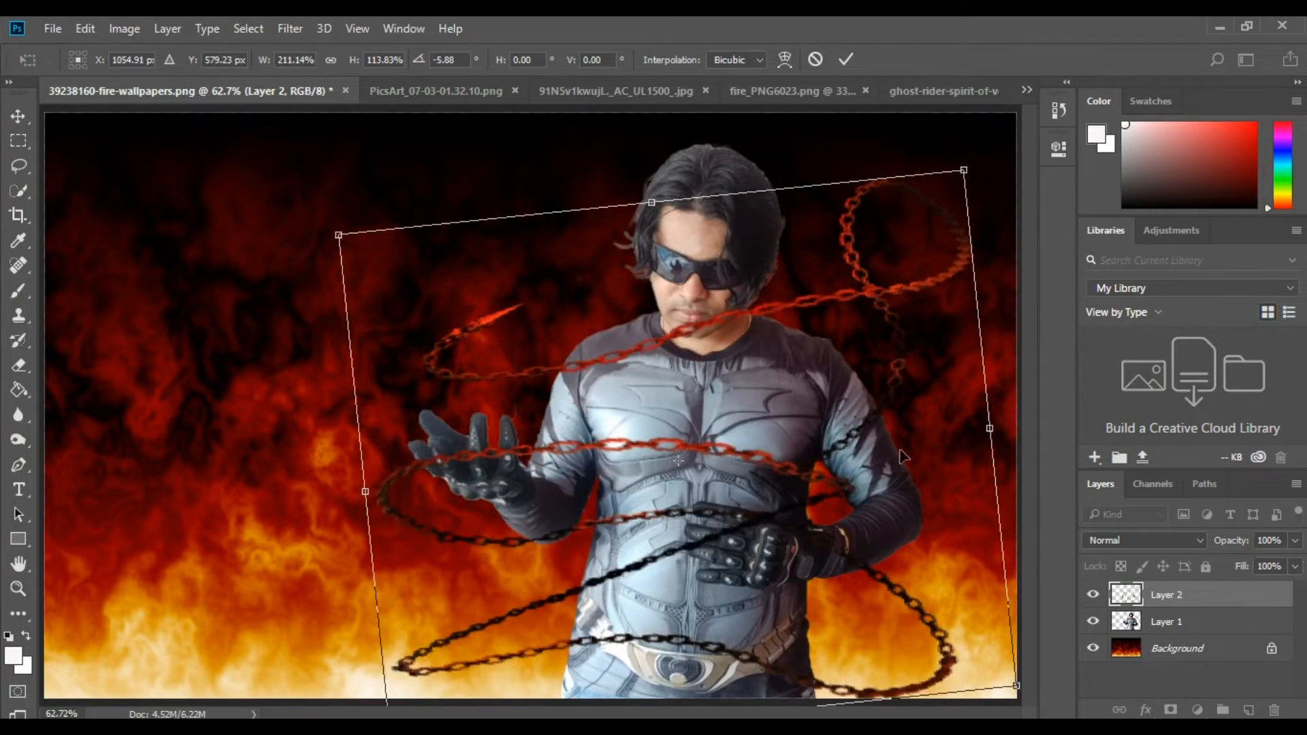
{"action": "left_click_drag", "start_coordinate": [989, 429], "coordinate": [1003, 434]}
{"action": "left_click", "coordinate": [845, 59]}
{"action": "left_click", "coordinate": [18, 365]}
{"action": "mouse_move", "coordinate": [419, 367]}
{"action": "left_mouse_down"}
{"action": "mouse_move", "coordinate": [691, 320]}
{"action": "mouse_move", "coordinate": [884, 195]}
{"action": "left_mouse_up"}
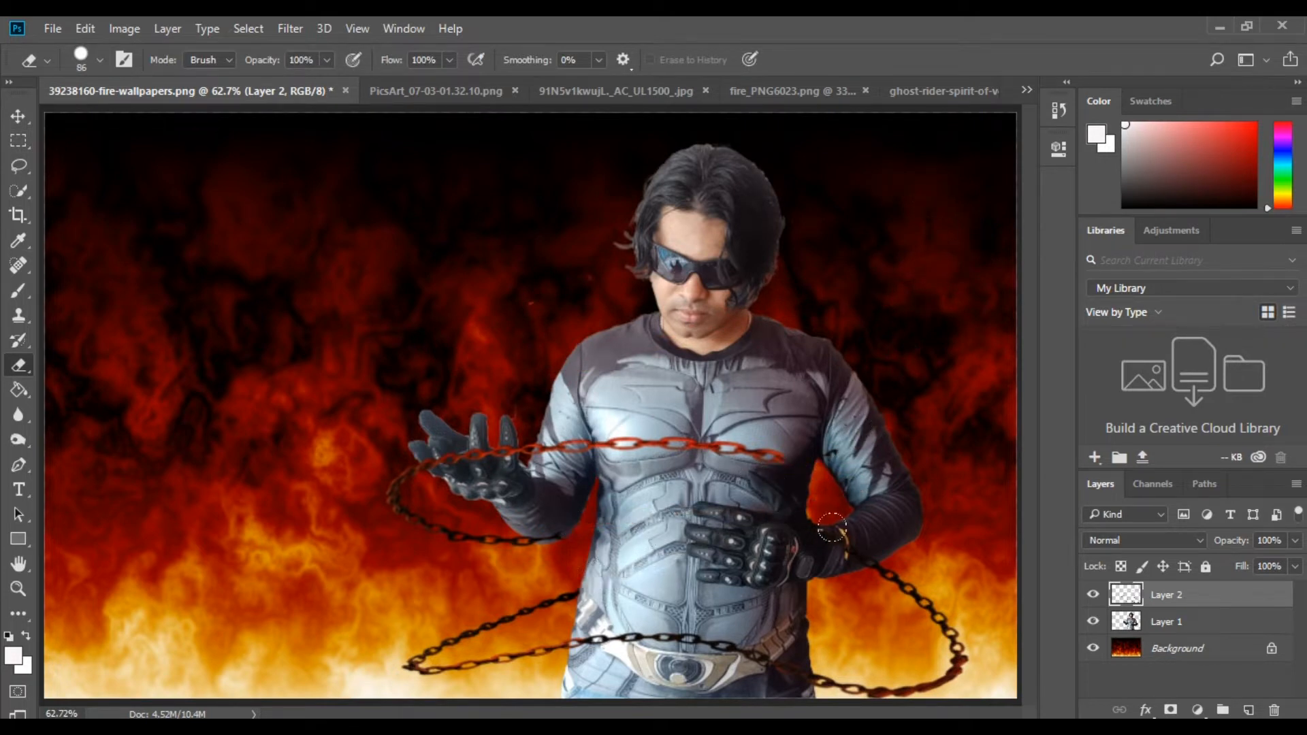
{"action": "left_click_drag", "start_coordinate": [770, 454], "coordinate": [439, 457]}
- Paste a second copy of the chain and stretch it wide across the man's torso and raised hand
{"action": "key", "text": "ctrl+v"}
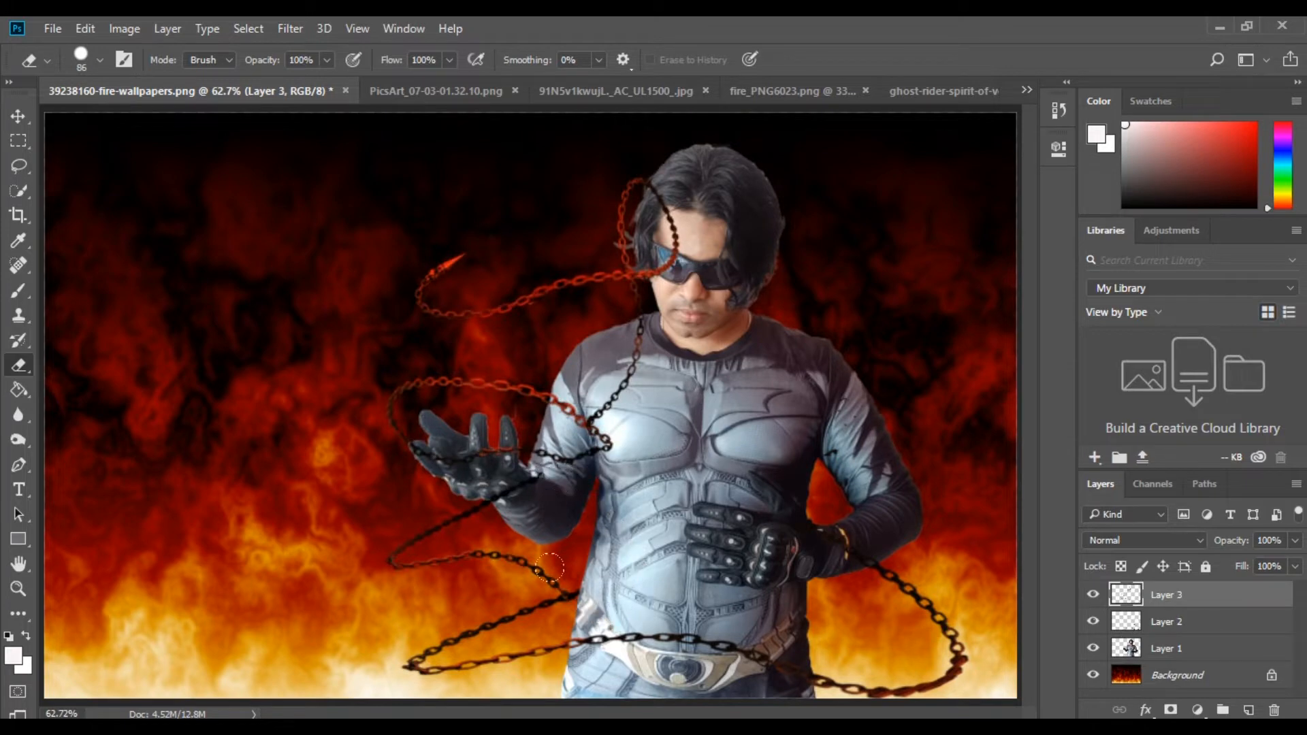
{"action": "key", "text": "ctrl+t"}
{"action": "left_click_drag", "start_coordinate": [599, 427], "coordinate": [799, 523]}
{"action": "left_click_drag", "start_coordinate": [586, 435], "coordinate": [389, 446]}
{"action": "left_click_drag", "start_coordinate": [886, 422], "coordinate": [1045, 449]}
{"action": "left_click_drag", "start_coordinate": [717, 273], "coordinate": [717, 192]}
- Refine the second chain's size to loop around the chest and raised hand, and erase its upper part
{"action": "left_click_drag", "start_coordinate": [388, 379], "coordinate": [372, 379]}
{"action": "left_click_drag", "start_coordinate": [708, 567], "coordinate": [708, 530]}
{"action": "left_click_drag", "start_coordinate": [707, 191], "coordinate": [708, 197]}
{"action": "left_click_drag", "start_coordinate": [371, 364], "coordinate": [392, 366]}
{"action": "left_click_drag", "start_coordinate": [706, 532], "coordinate": [708, 535]}
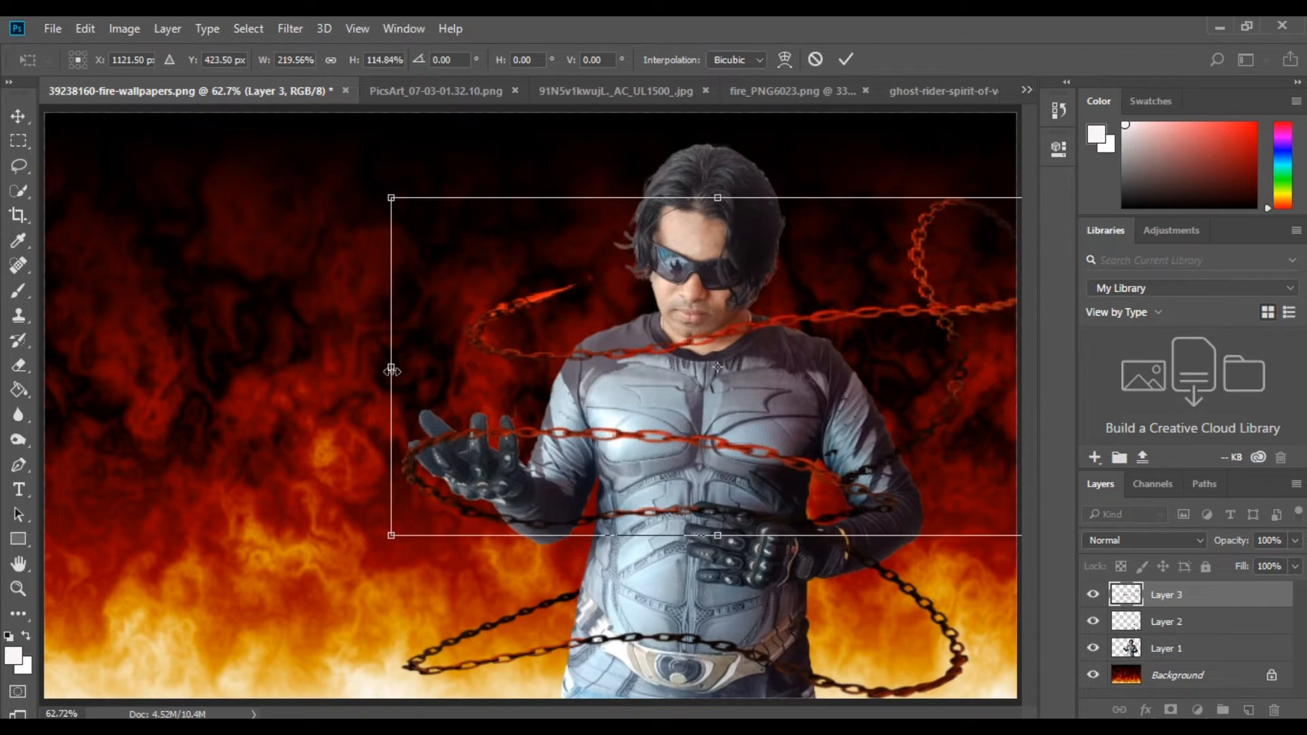
{"action": "left_click_drag", "start_coordinate": [391, 364], "coordinate": [372, 367]}
{"action": "left_click", "coordinate": [848, 61]}
{"action": "key", "text": "e"}
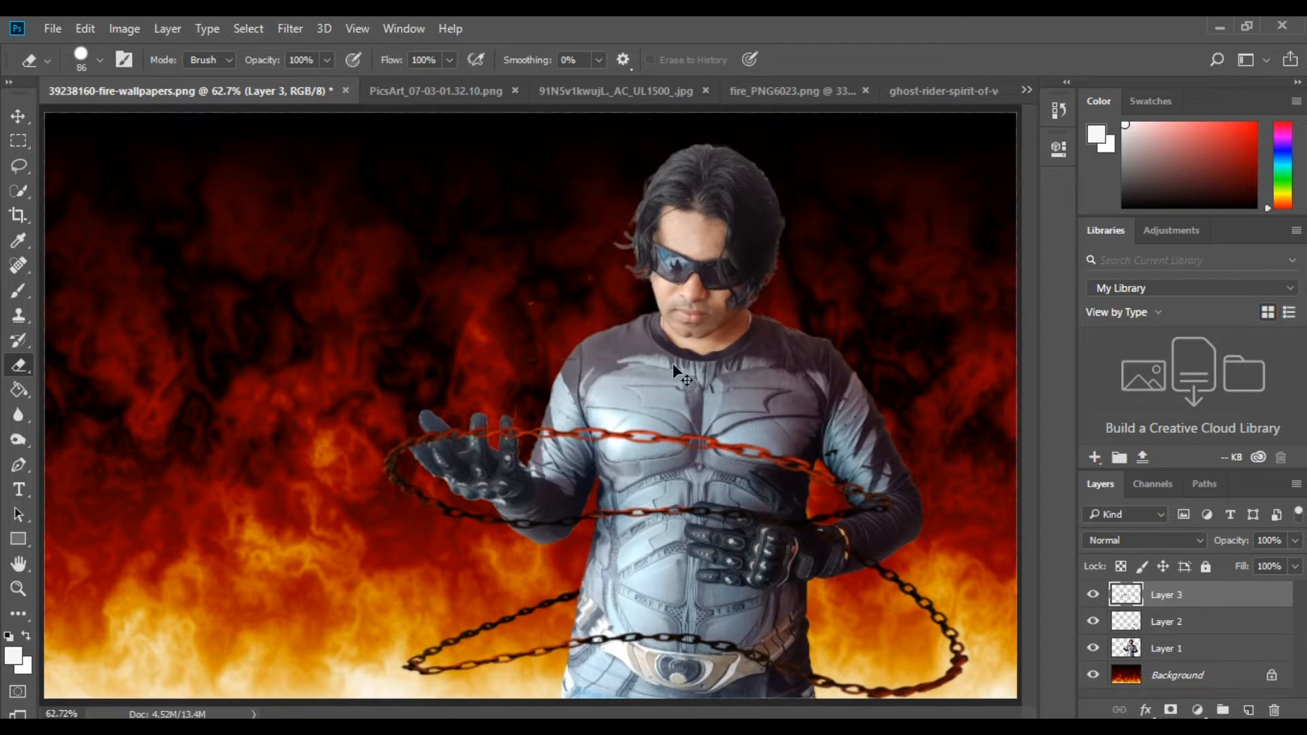
- Paste a third chain copy, scale it to about 178% by 110% around the shoulders, and erase the parts crossing the body
{"action": "key", "text": "ctrl+v"}
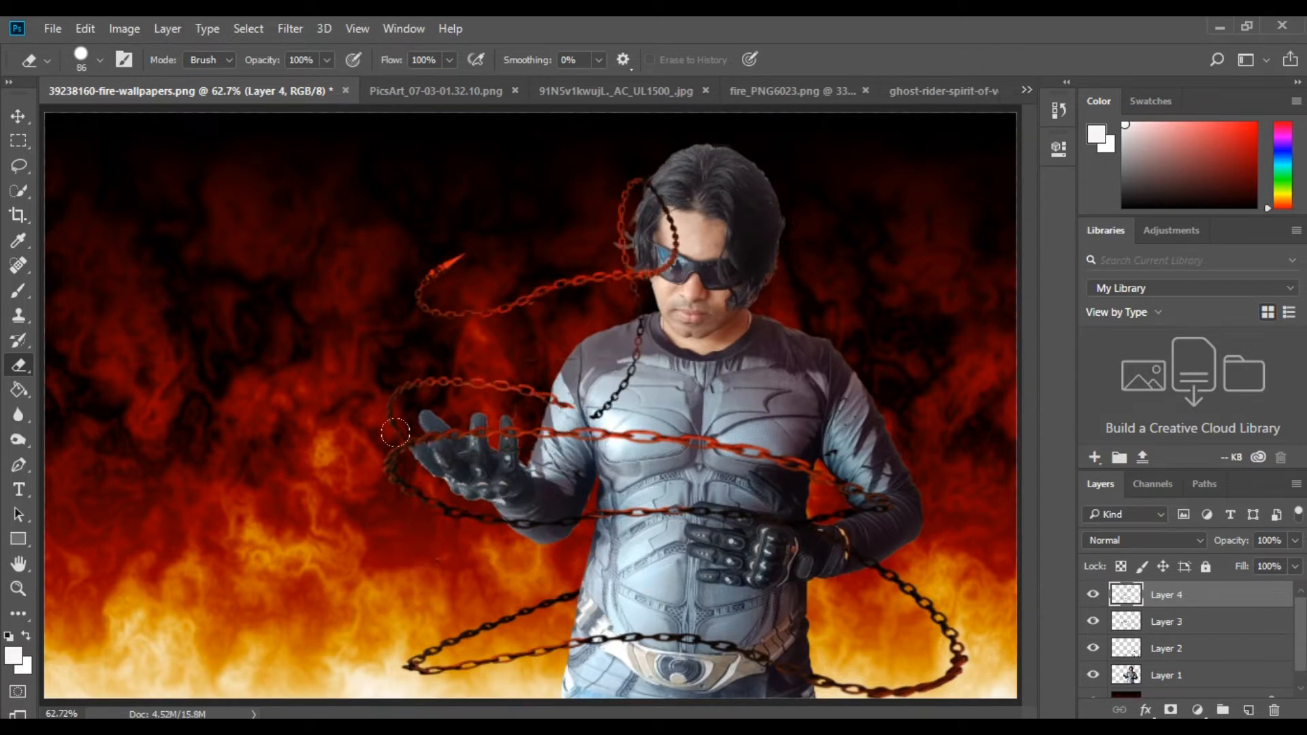
{"action": "key", "text": "ctrl+t"}
{"action": "left_click_drag", "start_coordinate": [619, 371], "coordinate": [859, 396]}
{"action": "left_click_drag", "start_coordinate": [629, 394], "coordinate": [384, 381]}
{"action": "left_click_drag", "start_coordinate": [858, 453], "coordinate": [915, 479]}
{"action": "left_click_drag", "start_coordinate": [711, 226], "coordinate": [735, 196]}
{"action": "left_click_drag", "start_coordinate": [440, 401], "coordinate": [453, 401]}
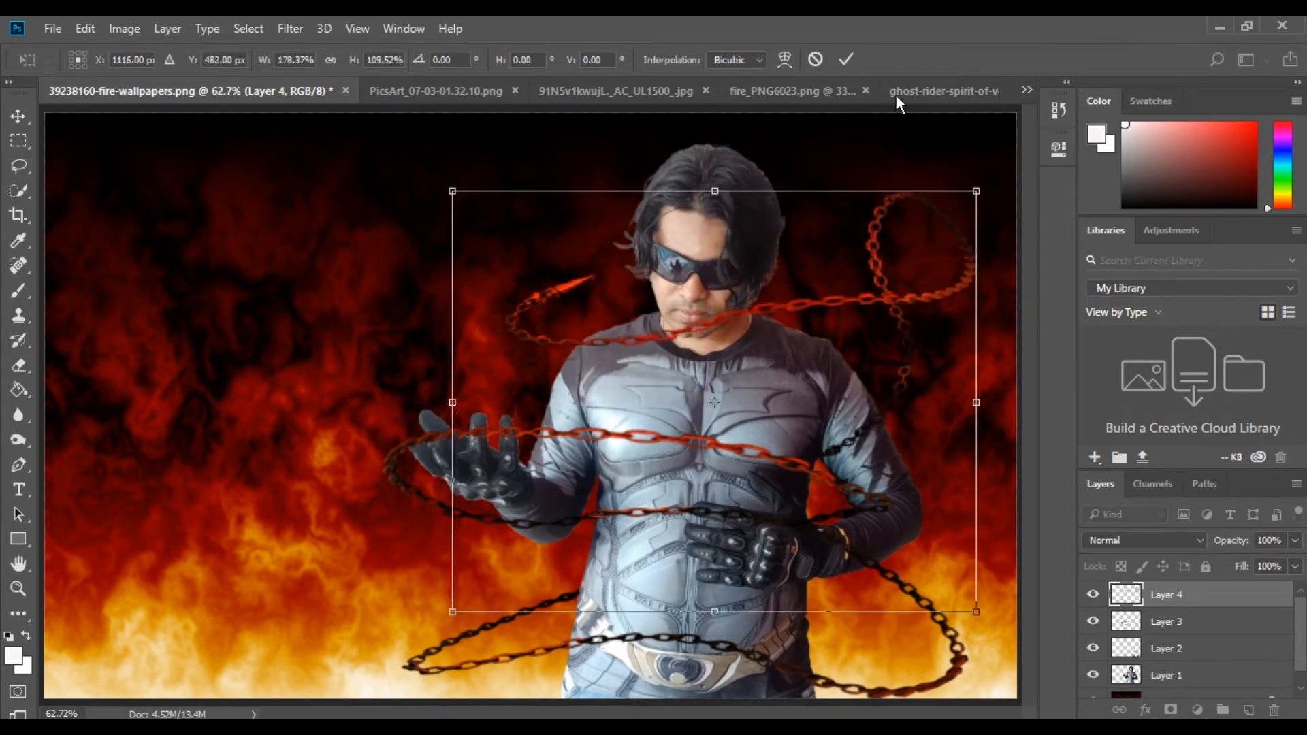
{"action": "left_click", "coordinate": [845, 60]}
{"action": "key", "text": "e"}
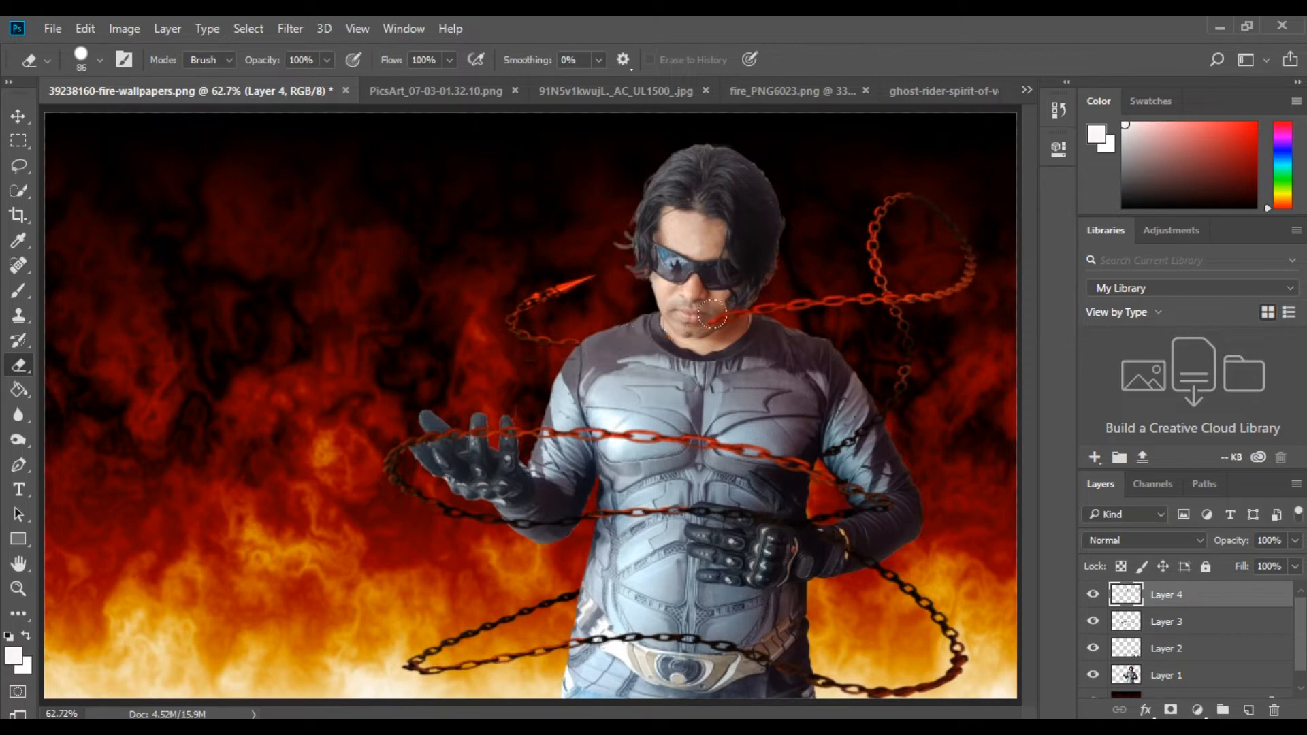
- Merge the three chain layers, Layer 2, Layer 3 and Layer 4, into one
{"action": "left_click", "coordinate": [1180, 622]}
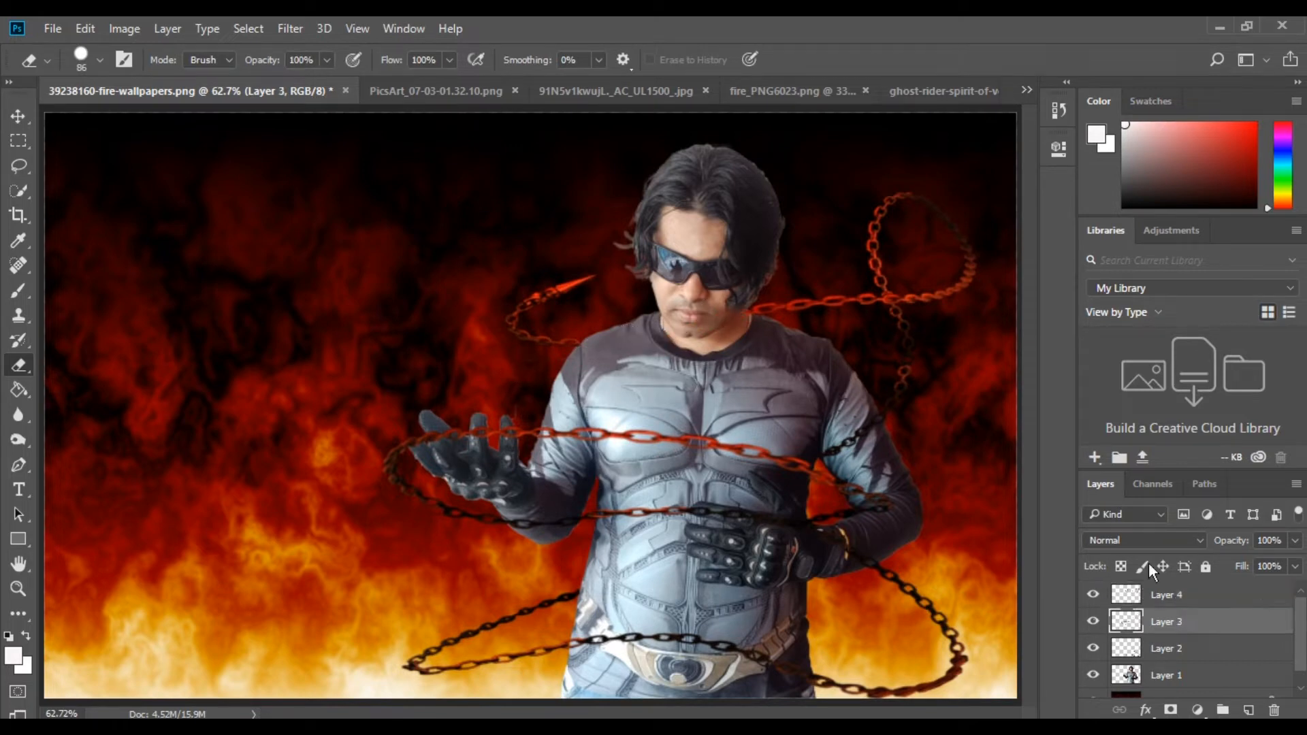
{"action": "left_click", "coordinate": [1183, 598]}
{"action": "left_click", "coordinate": [1185, 622], "text": "ctrl"}
{"action": "left_click", "coordinate": [1187, 647], "text": "ctrl"}
{"action": "right_click", "coordinate": [1187, 647]}
{"action": "left_click", "coordinate": [1013, 597]}
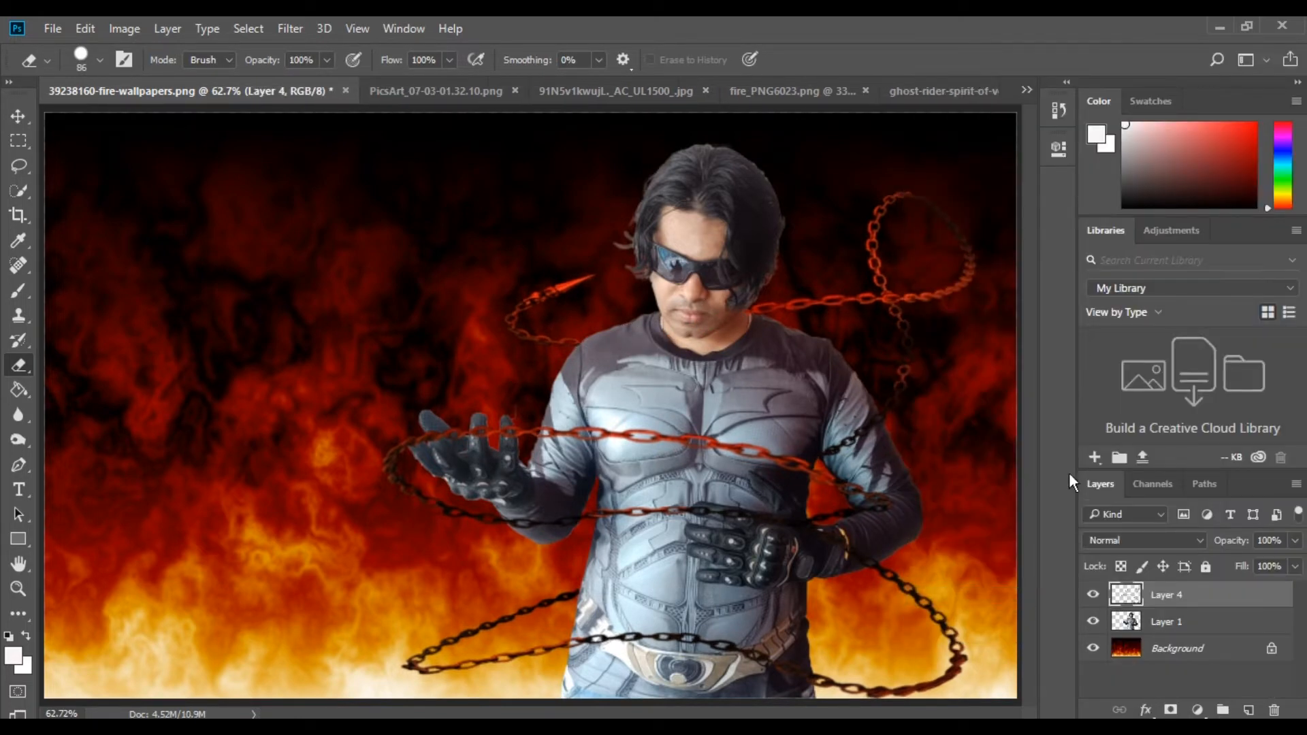
- Erase the chain where it crosses the raised glove's fingers, using a 26 px Hard Round eraser
{"action": "left_click", "coordinate": [17, 588]}
{"action": "left_click", "coordinate": [466, 430]}
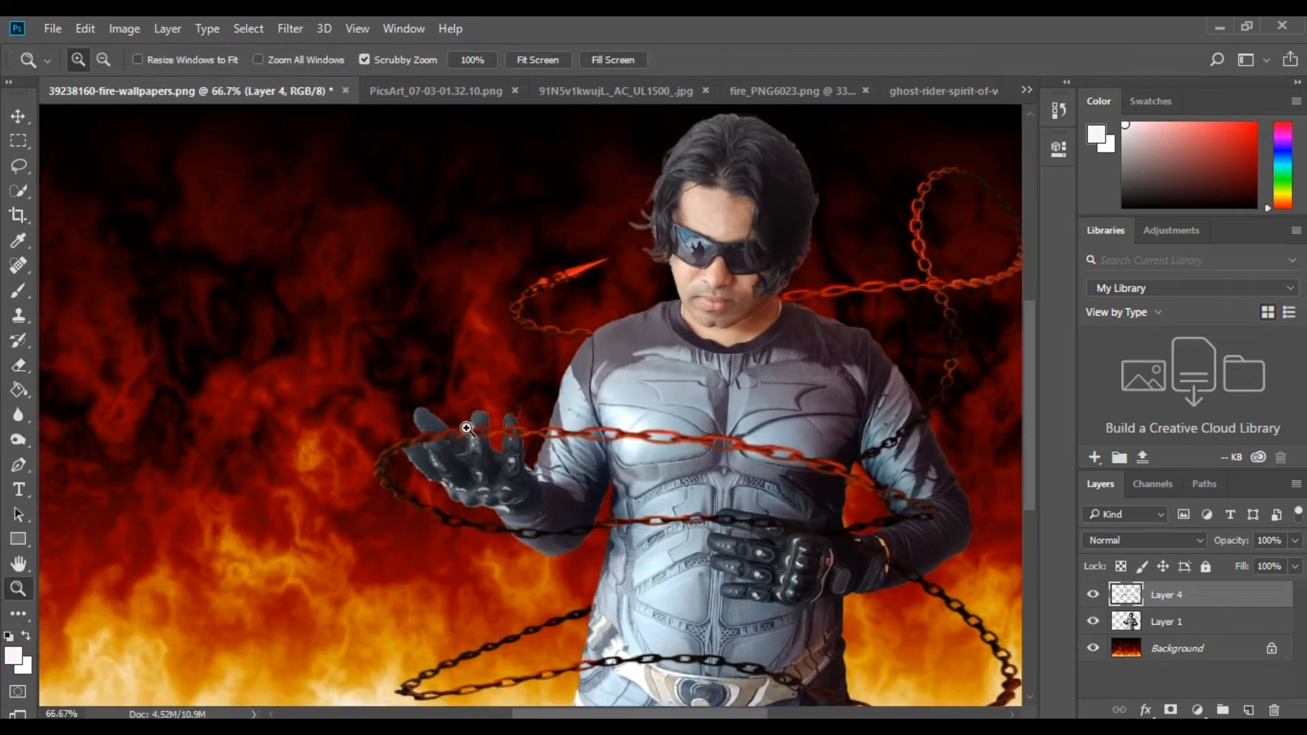
{"action": "left_click", "coordinate": [467, 430]}
{"action": "left_click", "coordinate": [466, 430]}
{"action": "left_click", "coordinate": [18, 365]}
{"action": "left_click", "coordinate": [98, 61]}
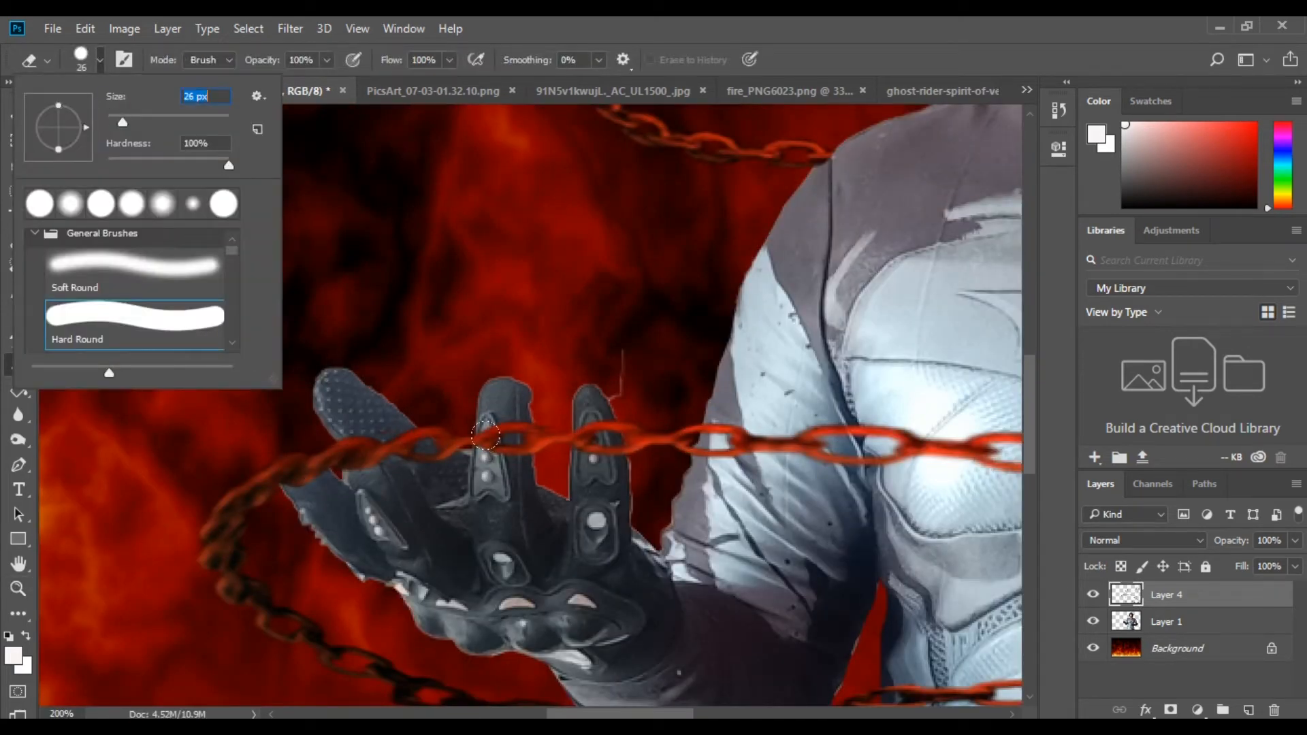
{"action": "key", "text": "Return"}
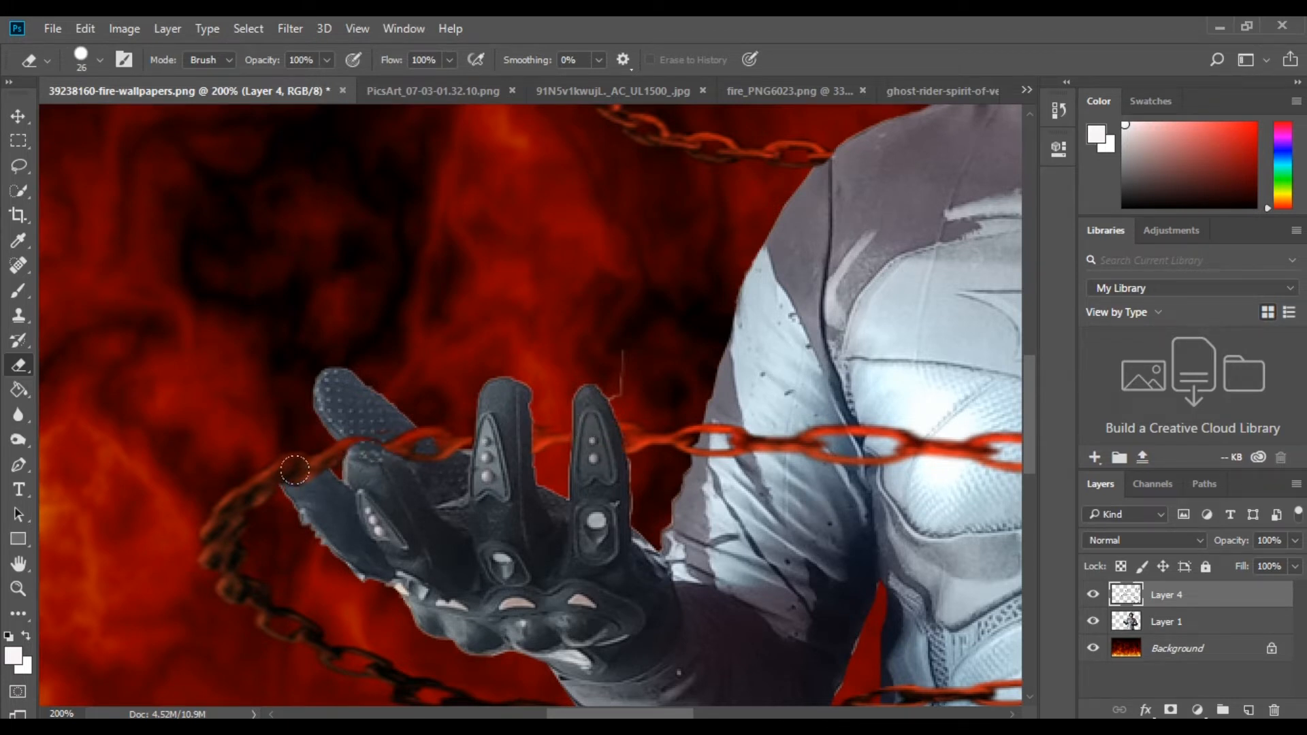
{"action": "left_click", "coordinate": [1171, 622]}
{"action": "left_click", "coordinate": [19, 587]}
{"action": "left_click", "coordinate": [537, 60]}
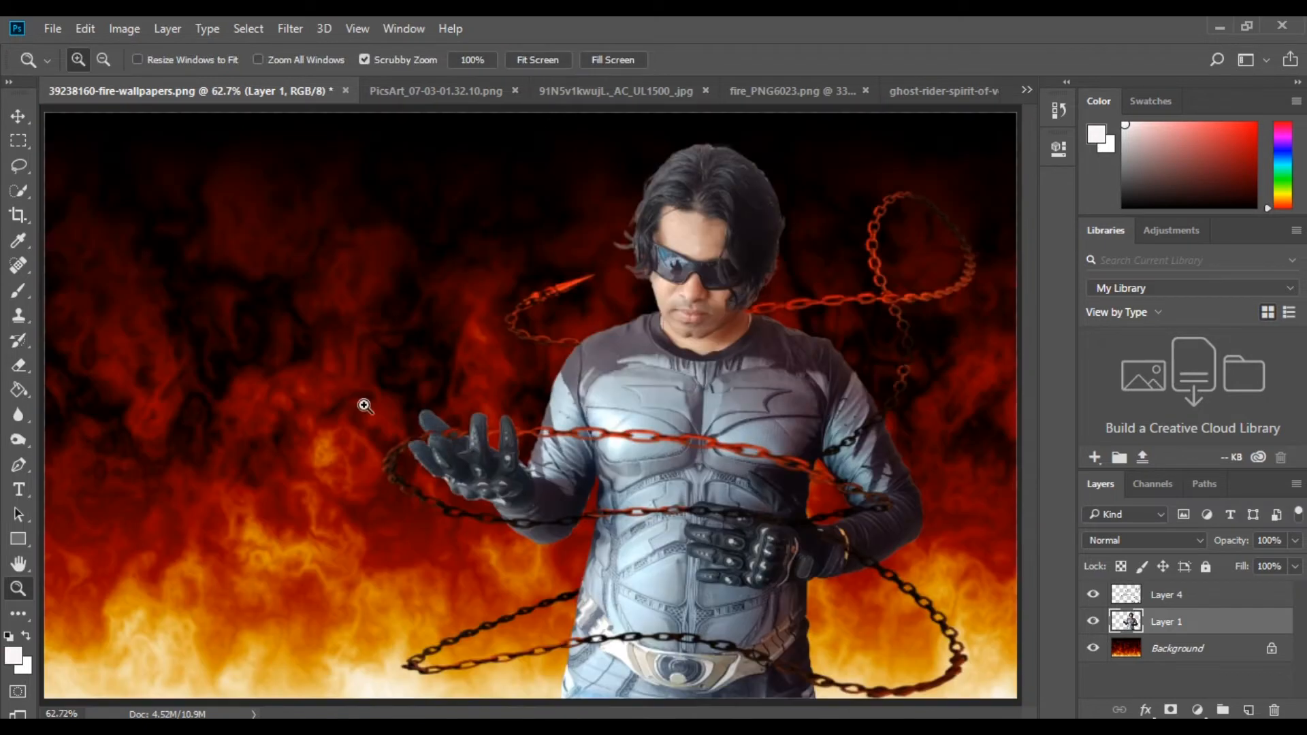
- Select the merged chain layer, close the chain image and bring up the leather jacket image
{"action": "left_click", "coordinate": [1185, 602]}
{"action": "left_click", "coordinate": [455, 85]}
{"action": "left_click", "coordinate": [497, 91]}
{"action": "left_click", "coordinate": [450, 93]}
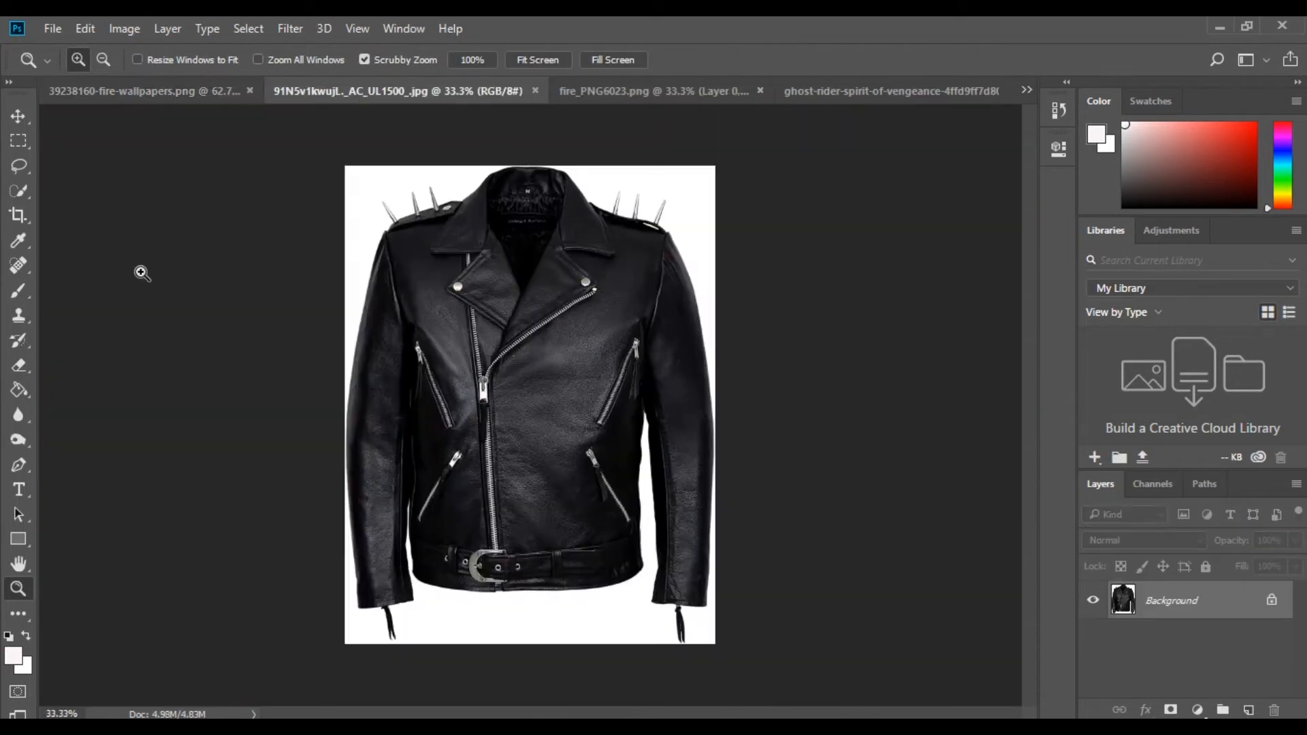
- Outline the spike nearest the collar on the jacket's left-hand shoulder with the Polygonal Lasso and copy it
{"action": "left_click", "coordinate": [447, 207]}
{"action": "left_click", "coordinate": [441, 197]}
{"action": "left_click", "coordinate": [429, 180]}
{"action": "left_click", "coordinate": [416, 167]}
{"action": "left_click", "coordinate": [411, 166]}
{"action": "right_click", "coordinate": [19, 166]}
{"action": "left_click", "coordinate": [81, 184]}
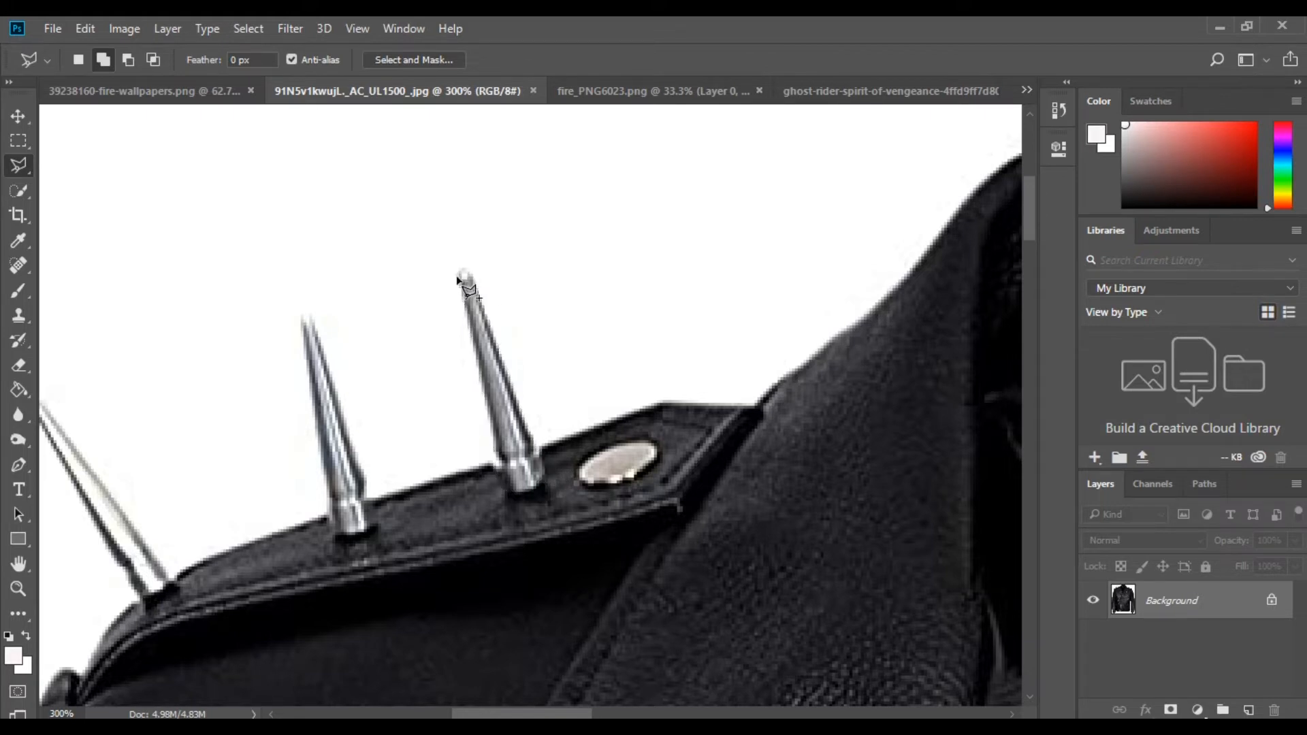
- Paste the spike into the fire wallpaper, shrink it and place it on the man's shoulder beside the neck
{"action": "left_click", "coordinate": [143, 91]}
{"action": "key", "text": "z"}
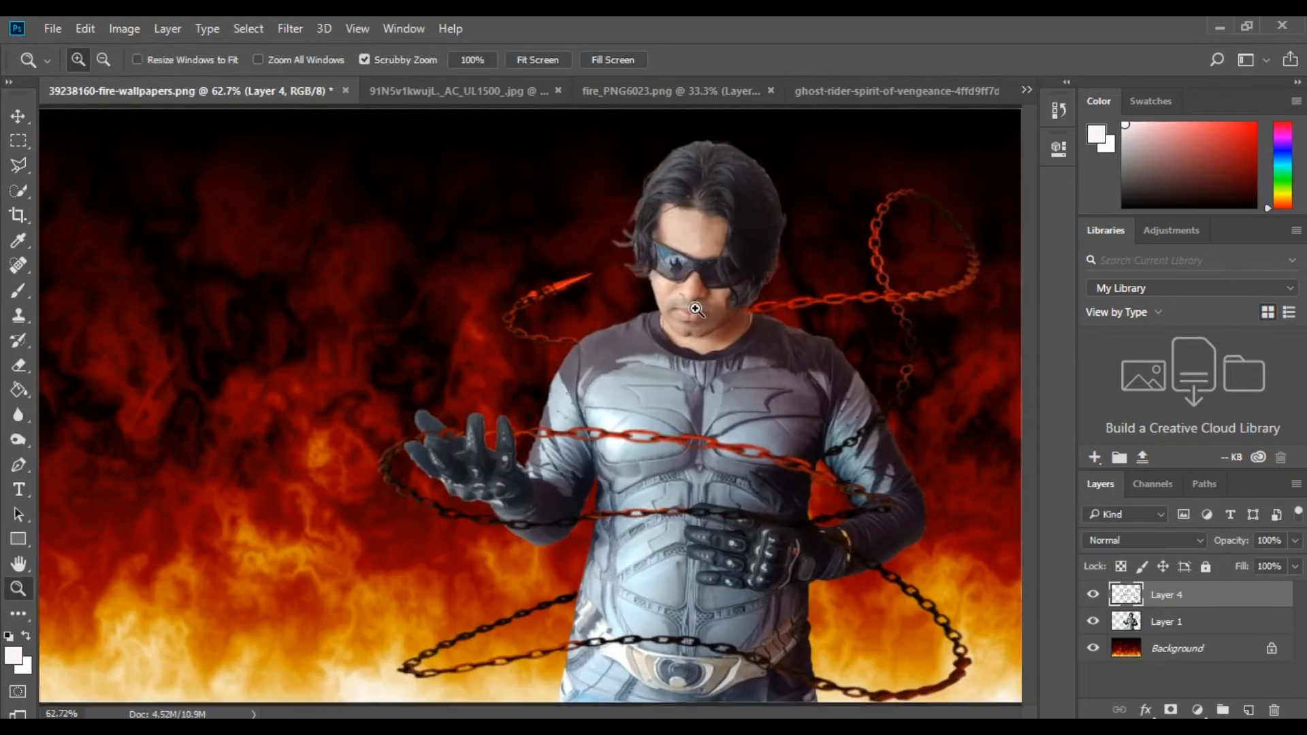
{"action": "left_click", "coordinate": [681, 314]}
{"action": "scroll", "coordinate": [681, 314], "scroll_direction": "up", "scroll_amount": 3}
{"action": "key", "text": "ctrl+v"}
{"action": "key", "text": "ctrl+t"}
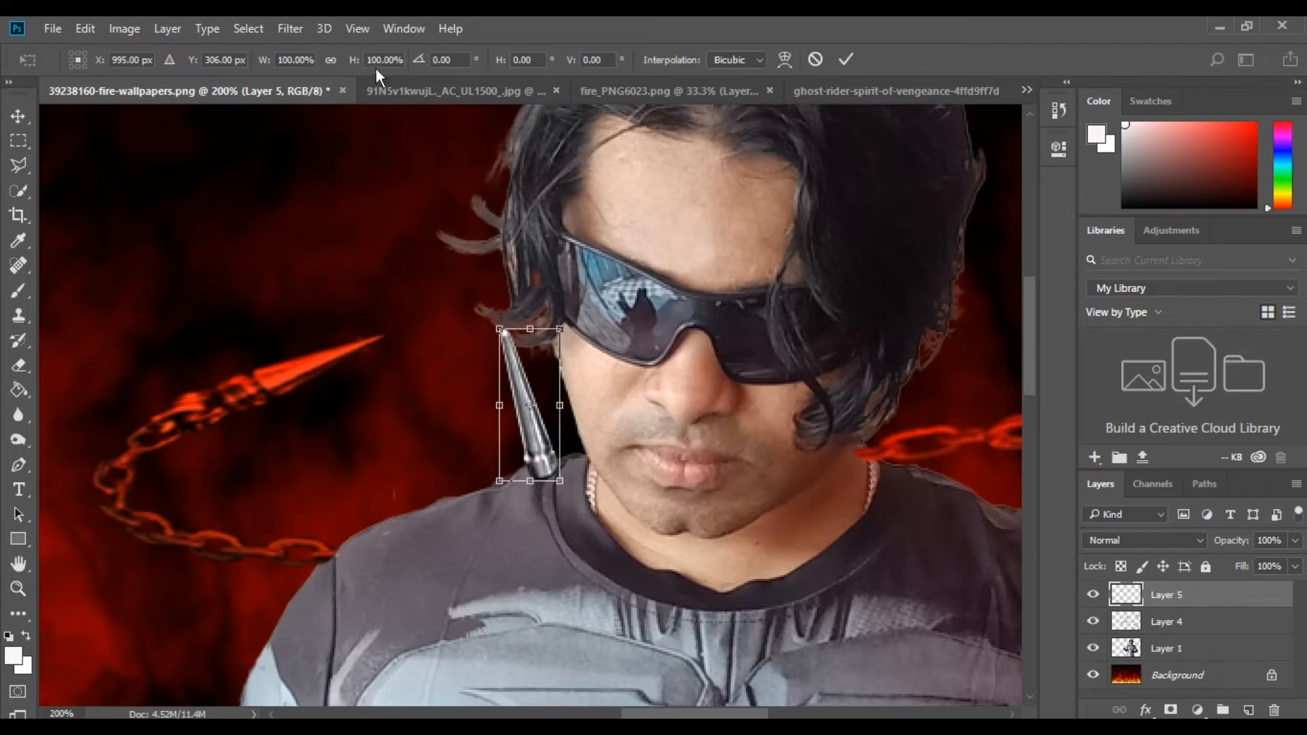
{"action": "left_click_drag", "start_coordinate": [497, 328], "coordinate": [519, 381]}
{"action": "left_click_drag", "start_coordinate": [537, 459], "coordinate": [498, 465]}
{"action": "left_click_drag", "start_coordinate": [479, 385], "coordinate": [486, 411]}
{"action": "key", "text": "Return"}
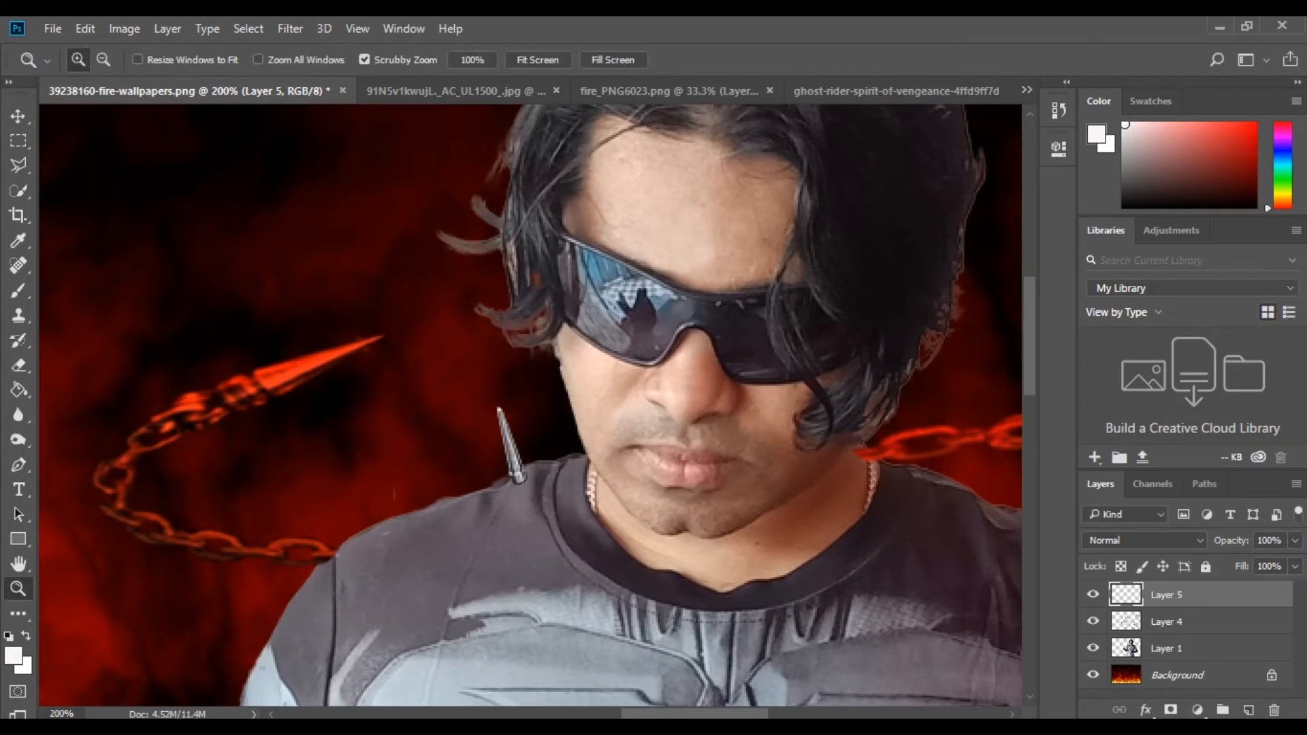
- Duplicate the small spike and place the copy farther out on the same shoulder
{"action": "key", "text": "m"}
{"action": "left_click_drag", "start_coordinate": [476, 388], "coordinate": [571, 531]}
{"action": "key", "text": "ctrl+j"}
{"action": "key", "text": "ctrl+t"}
{"action": "left_click_drag", "start_coordinate": [517, 478], "coordinate": [369, 529]}
{"action": "key", "text": "Return"}
- Add a third spike copy on the shoulder midway between the other two
{"action": "key", "text": "ctrl+v"}
{"action": "key", "text": "ctrl+t"}
{"action": "left_click_drag", "start_coordinate": [525, 426], "coordinate": [432, 499]}
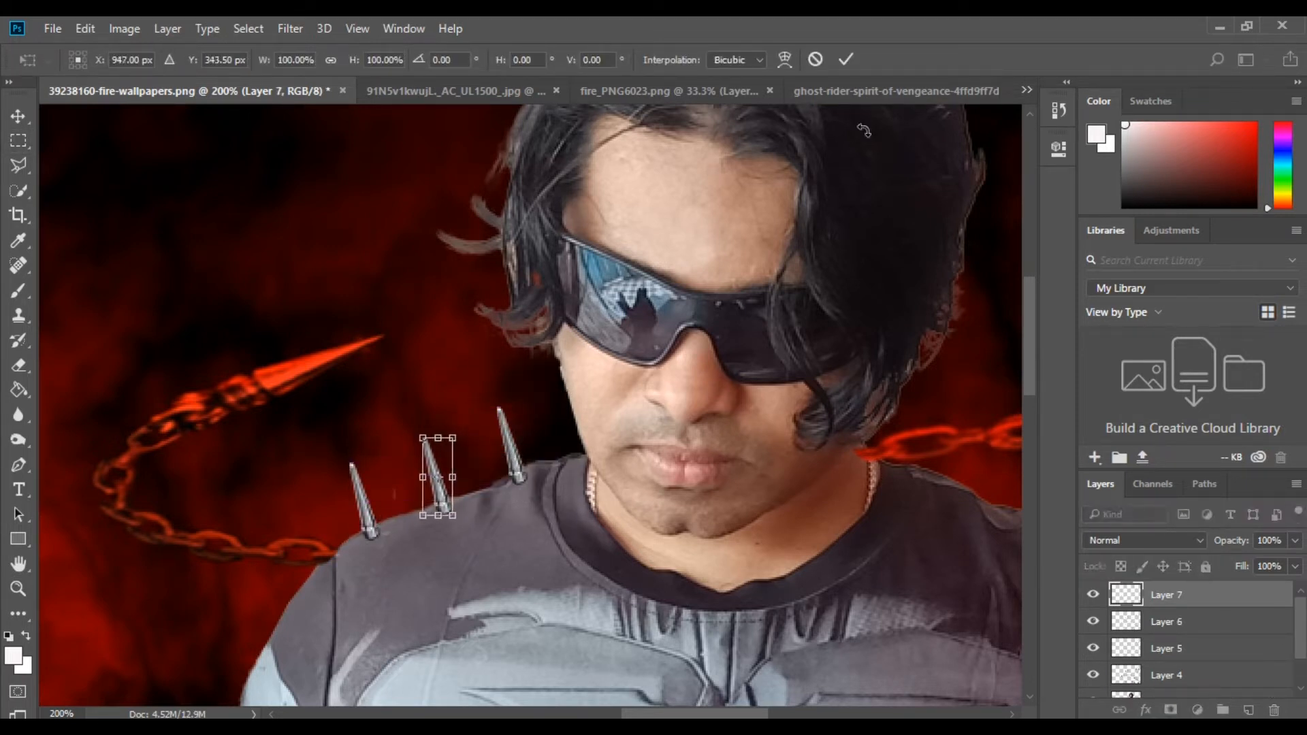
{"action": "left_click", "coordinate": [846, 59]}
- Merge the three shoulder spike layers into a single layer
{"action": "left_click", "coordinate": [1181, 650], "text": "shift"}
{"action": "right_click", "coordinate": [1182, 650]}
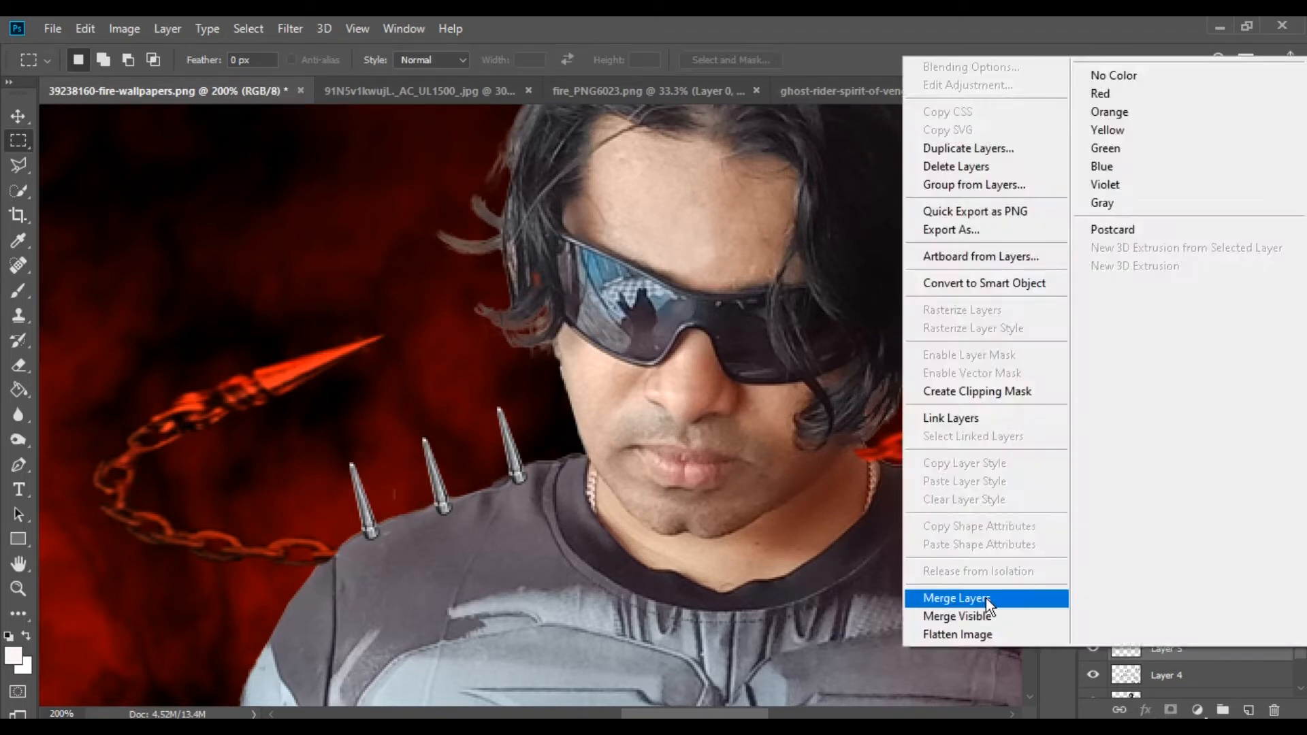
{"action": "left_click", "coordinate": [987, 596]}
- Duplicate the row of three spikes and flip the copy horizontally onto the man's other shoulder
{"action": "left_click_drag", "start_coordinate": [377, 498], "coordinate": [599, 569]}
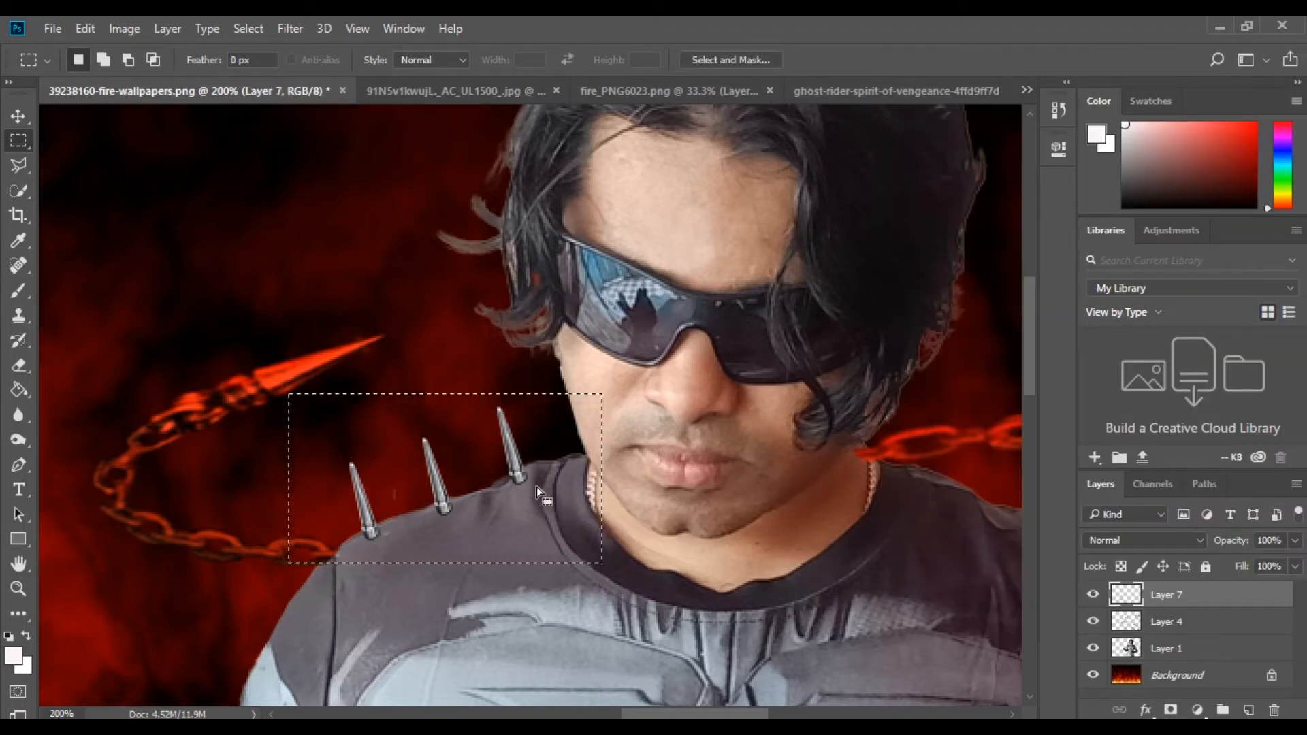
{"action": "key", "text": "ctrl+j"}
{"action": "left_click_drag", "start_coordinate": [635, 715], "coordinate": [664, 716]}
{"action": "key", "text": "ctrl+t"}
{"action": "left_click_drag", "start_coordinate": [141, 477], "coordinate": [900, 486]}
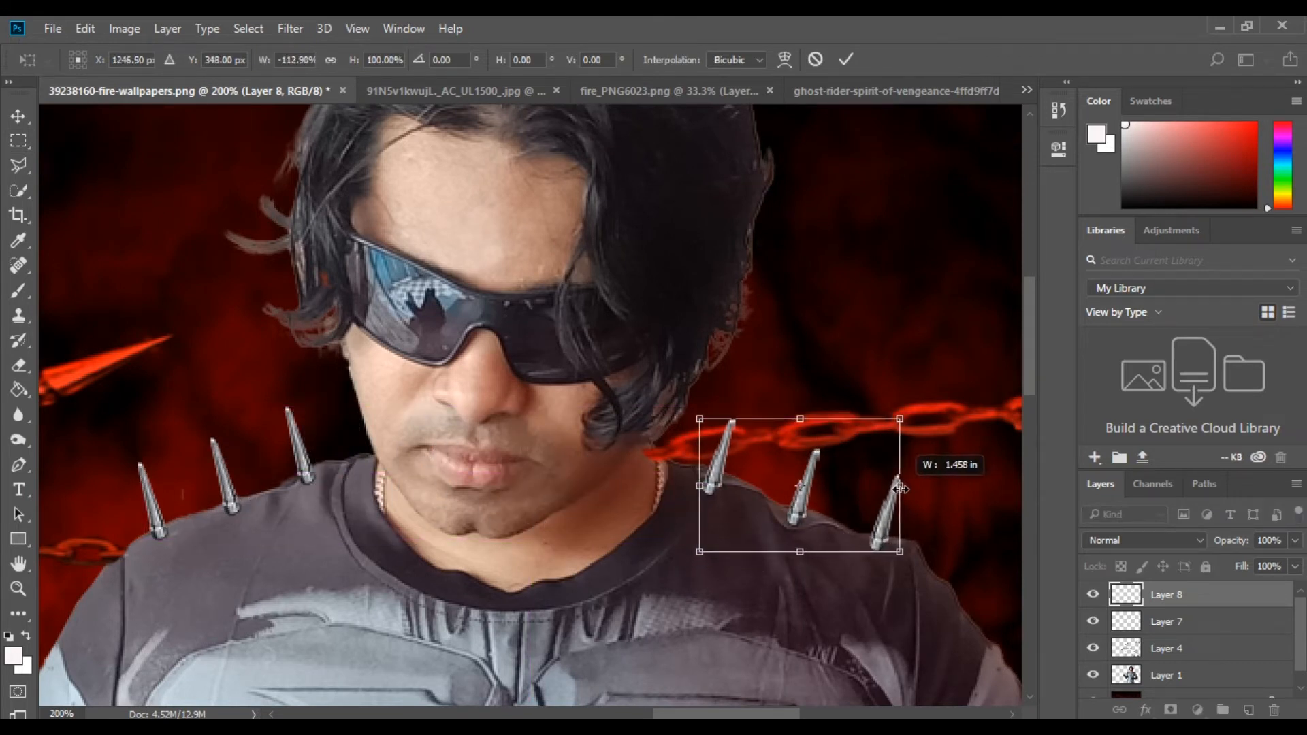
{"action": "left_click", "coordinate": [846, 62]}
{"action": "left_click", "coordinate": [1166, 621]}
{"action": "left_click", "coordinate": [1166, 648]}
{"action": "left_click", "coordinate": [20, 364]}
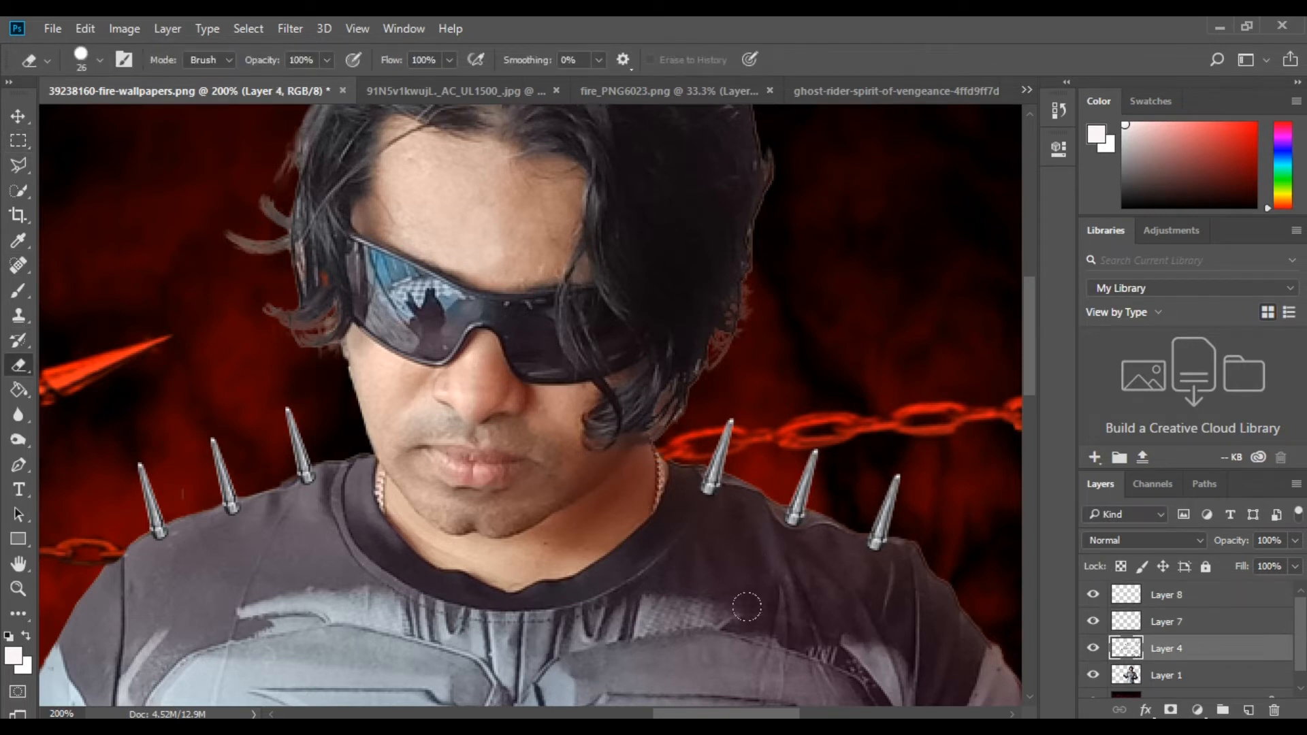
- Narrow the mirrored spike row on Layer 8 slightly from both sides
{"action": "left_click", "coordinate": [1165, 594]}
{"action": "key", "text": "ctrl+t"}
{"action": "left_click_drag", "start_coordinate": [899, 486], "coordinate": [897, 486]}
{"action": "left_click_drag", "start_coordinate": [700, 486], "coordinate": [705, 486]}
{"action": "left_click", "coordinate": [845, 60]}
- Examine the whole composite with the mirrored spikes and the chain layer each hidden and shown
{"action": "left_click", "coordinate": [18, 589]}
{"action": "left_click", "coordinate": [538, 60]}
{"action": "left_click", "coordinate": [1092, 596]}
{"action": "left_click", "coordinate": [1092, 594]}
{"action": "left_click", "coordinate": [1093, 648]}
{"action": "left_click", "coordinate": [1092, 648]}
- Close the jacket image and copy the entire flame picture from fire_PNG6023.png
{"action": "left_click", "coordinate": [416, 89]}
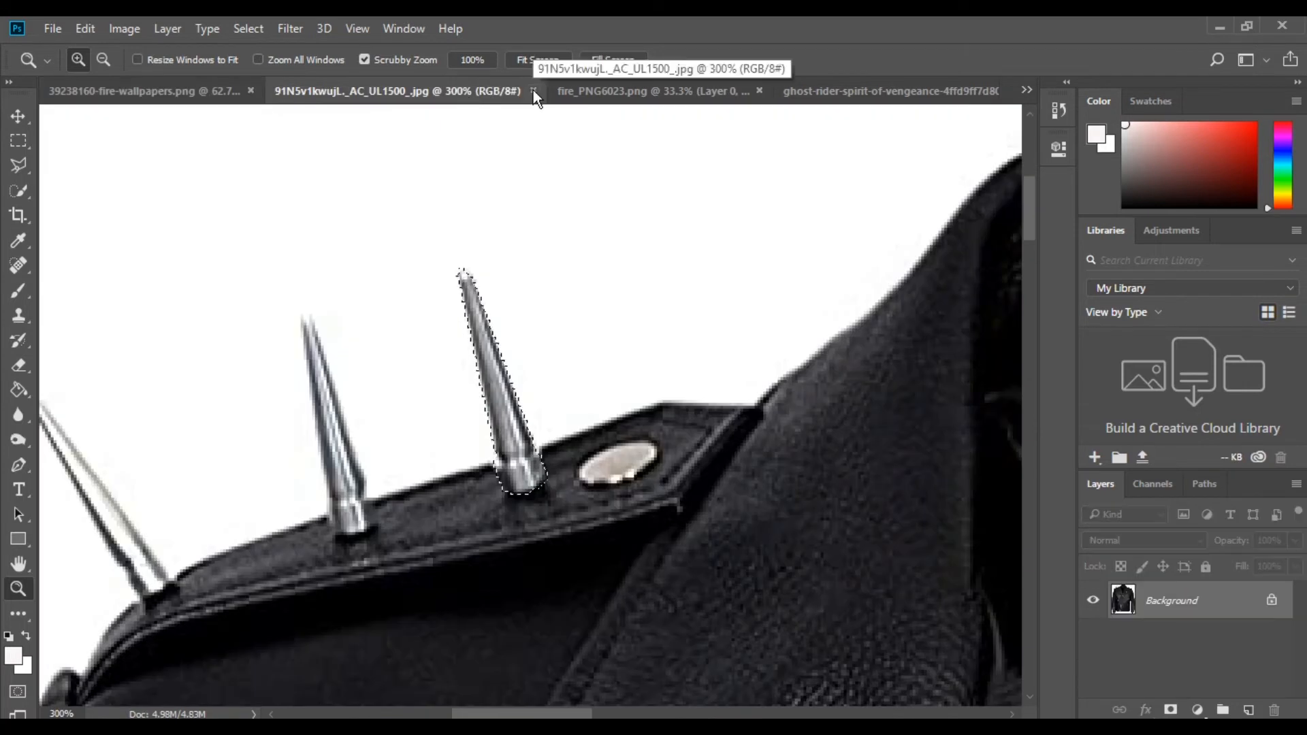
{"action": "left_click", "coordinate": [533, 90]}
{"action": "left_click", "coordinate": [498, 89]}
{"action": "left_click", "coordinate": [18, 141]}
{"action": "left_click_drag", "start_coordinate": [332, 143], "coordinate": [746, 676]}
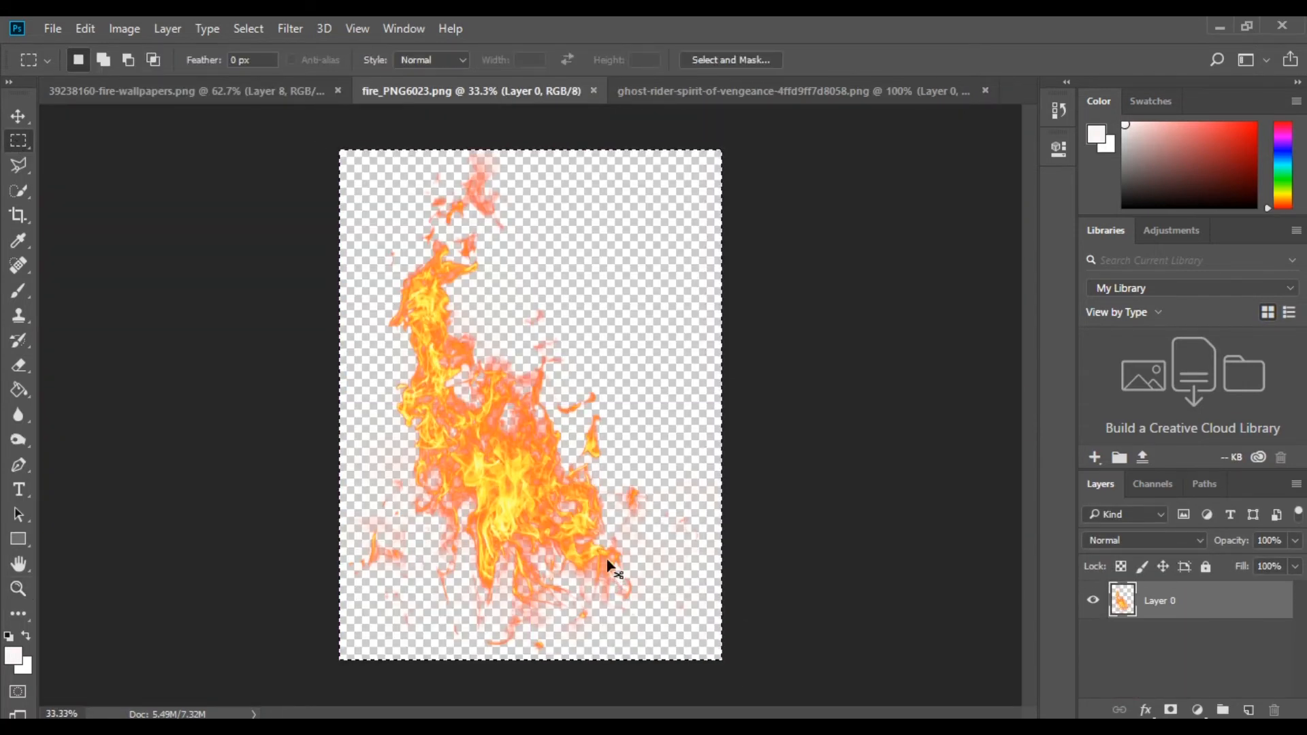
- Paste the flame into the fire wallpaper, shrink it and move it above the man's raised gloved hand
{"action": "left_click", "coordinate": [236, 89]}
{"action": "key", "text": "z"}
{"action": "left_click", "coordinate": [471, 417]}
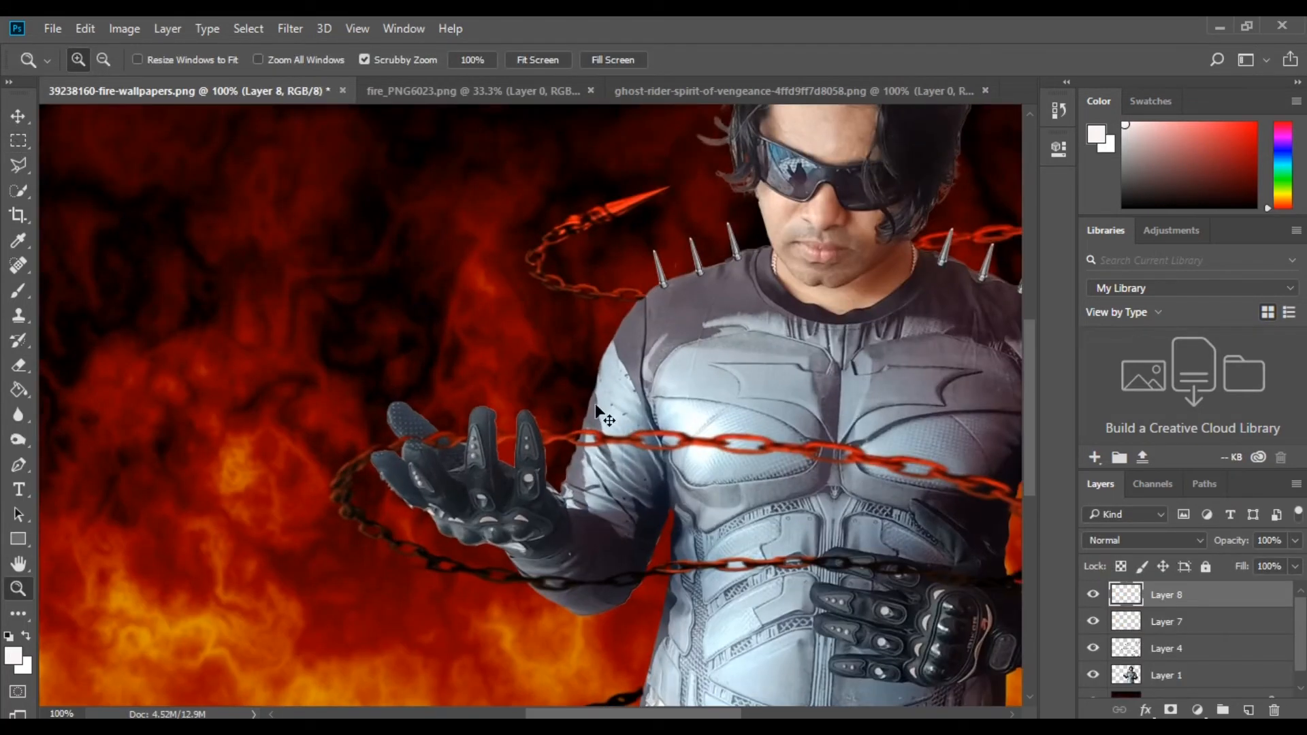
{"action": "key", "text": "ctrl+v"}
{"action": "key", "text": "ctrl+t"}
{"action": "left_click_drag", "start_coordinate": [422, 261], "coordinate": [634, 554]}
{"action": "left_click_drag", "start_coordinate": [170, 221], "coordinate": [383, 580]}
{"action": "left_click_drag", "start_coordinate": [476, 645], "coordinate": [449, 265]}
- Enlarge and rotate the flame slightly and settle its base in the palm of the raised glove
{"action": "left_click_drag", "start_coordinate": [355, 200], "coordinate": [328, 134]}
{"action": "left_click_drag", "start_coordinate": [565, 315], "coordinate": [592, 317]}
{"action": "left_click_drag", "start_coordinate": [328, 316], "coordinate": [298, 317]}
{"action": "left_click_drag", "start_coordinate": [592, 314], "coordinate": [599, 313]}
{"action": "left_click_drag", "start_coordinate": [752, 191], "coordinate": [759, 225]}
{"action": "left_click_drag", "start_coordinate": [489, 388], "coordinate": [497, 394]}
{"action": "left_click", "coordinate": [845, 60]}
- Set the flame layer to Overlay and erase the flame over the glove's front fingers with an 18 px eraser
{"action": "left_click", "coordinate": [1144, 539]}
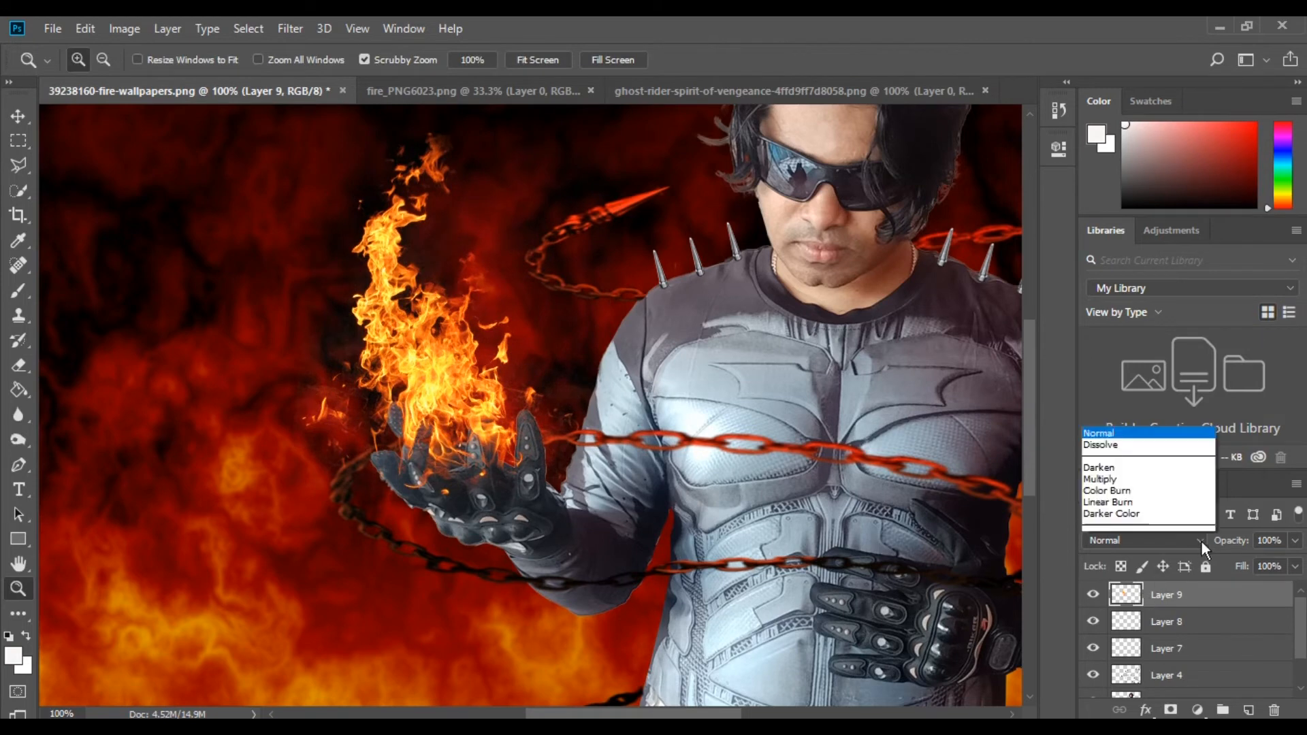
{"action": "left_click", "coordinate": [1109, 318]}
{"action": "left_click", "coordinate": [440, 479]}
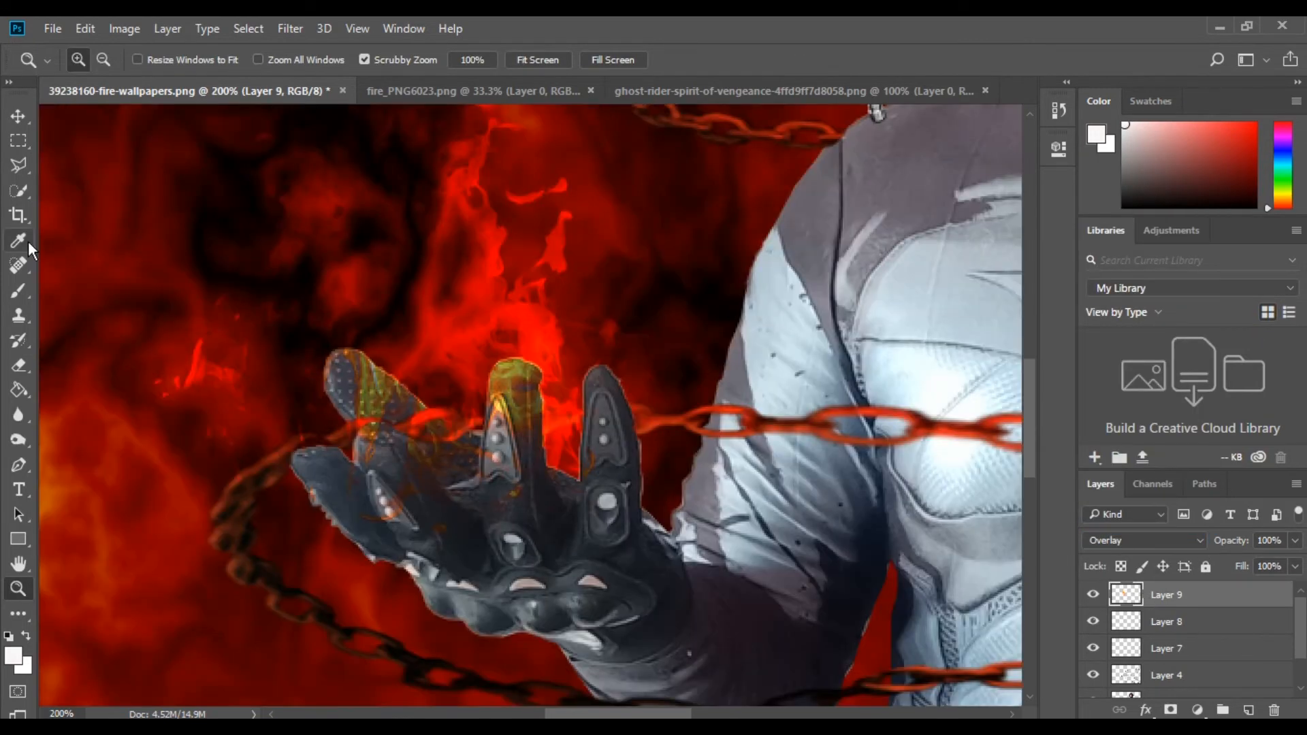
{"action": "key", "text": "e"}
{"action": "left_click", "coordinate": [100, 63]}
{"action": "left_click_drag", "start_coordinate": [120, 120], "coordinate": [117, 120]}
{"action": "left_click_drag", "start_coordinate": [508, 383], "coordinate": [501, 393]}
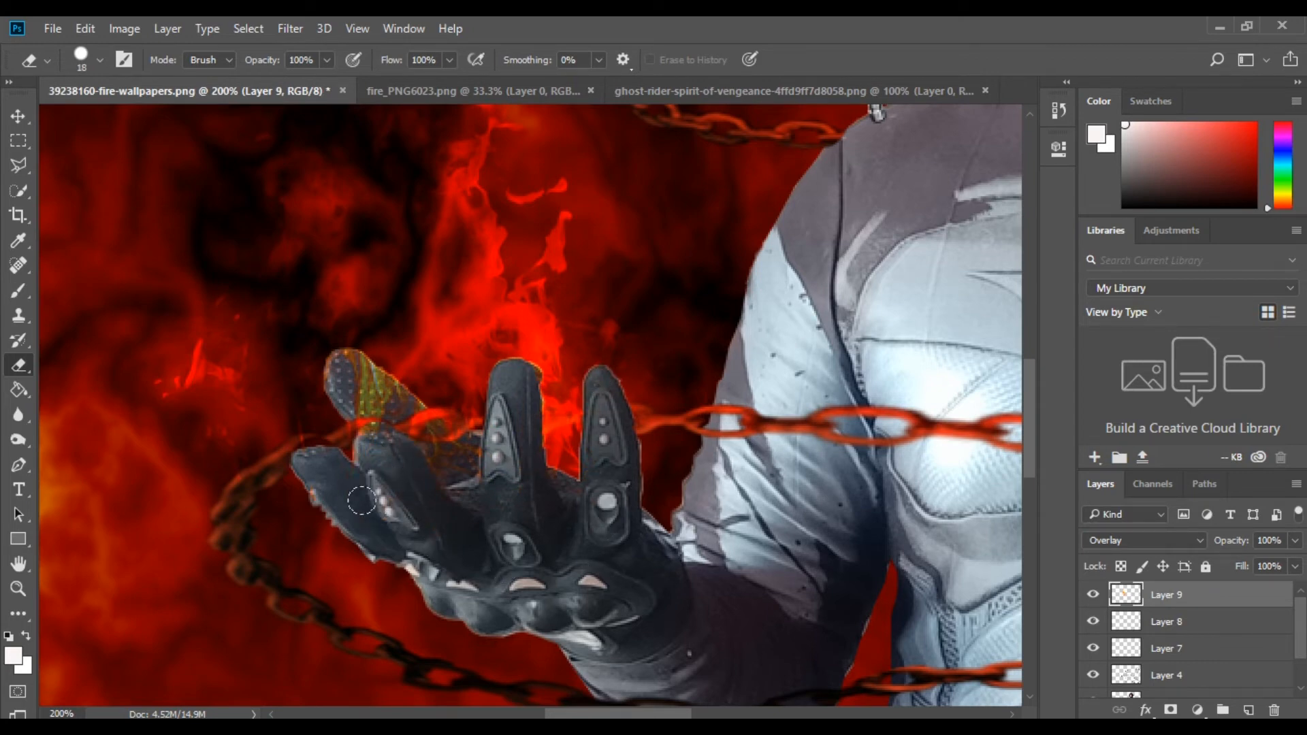
- Return the flame layer's blend mode to Normal
{"action": "left_click", "coordinate": [1143, 539]}
{"action": "left_click", "coordinate": [1109, 170]}
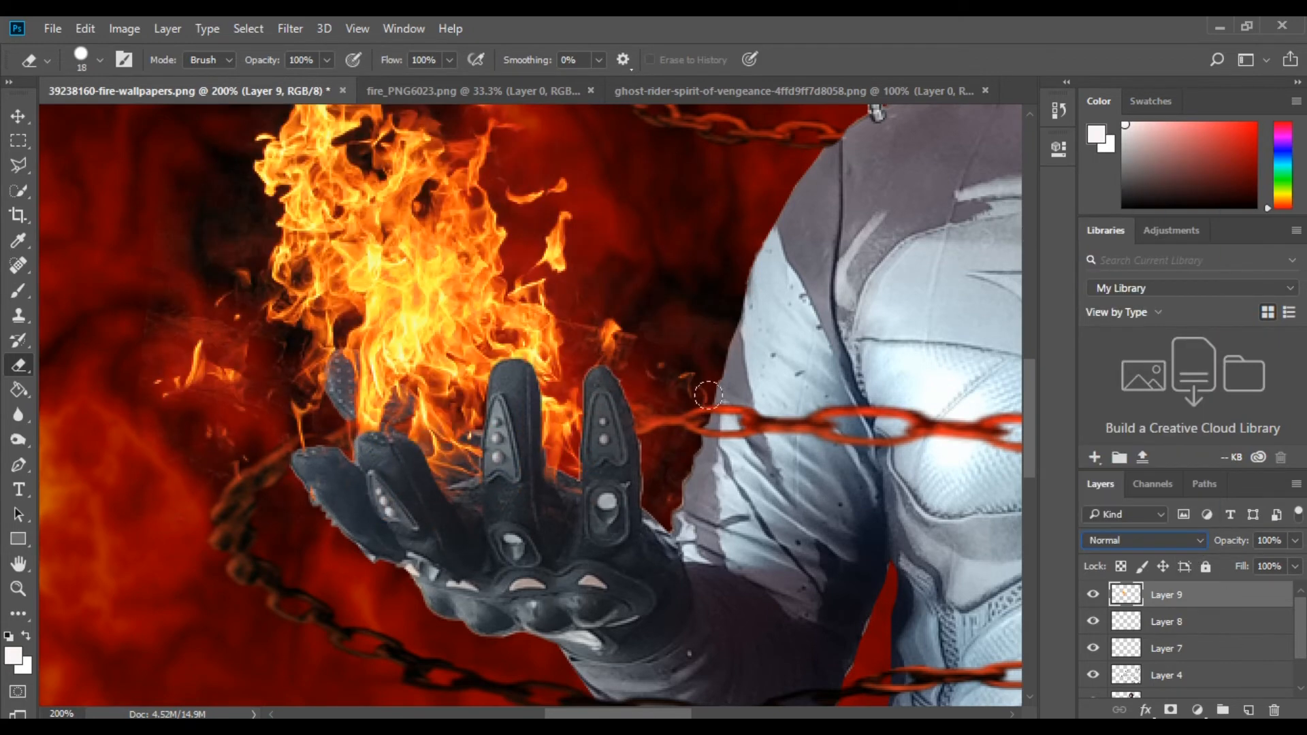
{"action": "scroll", "coordinate": [590, 593], "scroll_direction": "up", "scroll_amount": 5}
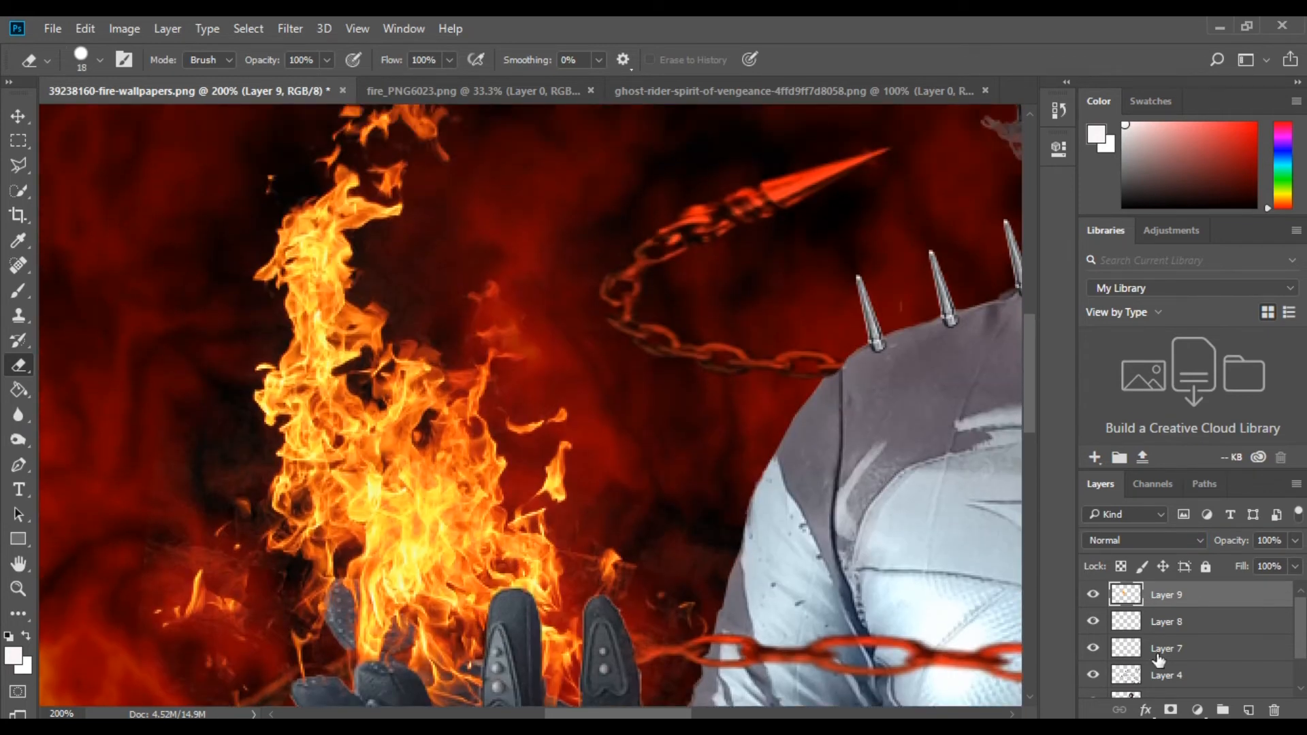
{"action": "key", "text": "z"}
{"action": "left_click", "coordinate": [537, 60]}
- Close the flame image and copy the Ghost Rider title lettering from the ghost-rider-spirit-of-vengeance image
{"action": "left_click", "coordinate": [545, 91]}
{"action": "left_click", "coordinate": [594, 90]}
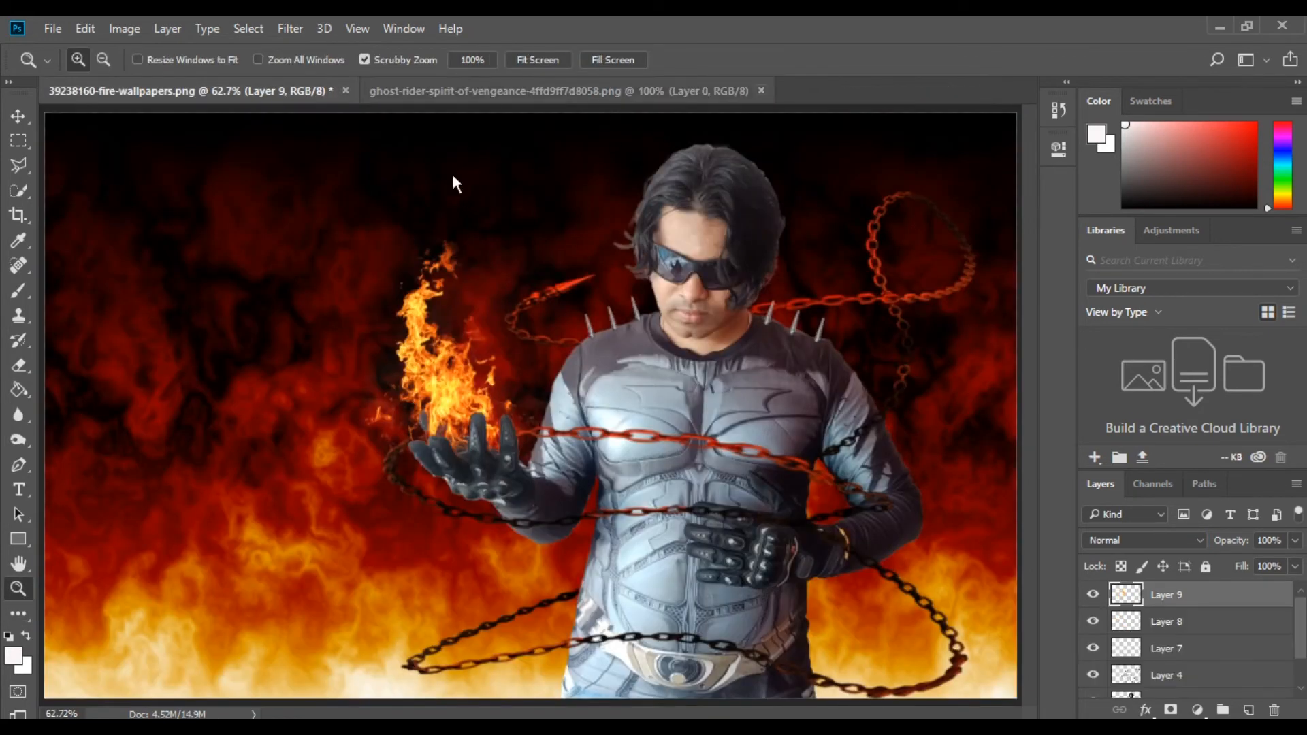
{"action": "left_click", "coordinate": [442, 91]}
{"action": "key", "text": "m"}
{"action": "left_click_drag", "start_coordinate": [259, 293], "coordinate": [739, 493]}
{"action": "key", "text": "ctrl+c"}
- Paste the title into the fire wallpaper, scale it proportionally and place it in the dark area above the flame, beside the man's head
{"action": "left_click", "coordinate": [259, 92]}
{"action": "key", "text": "ctrl+v"}
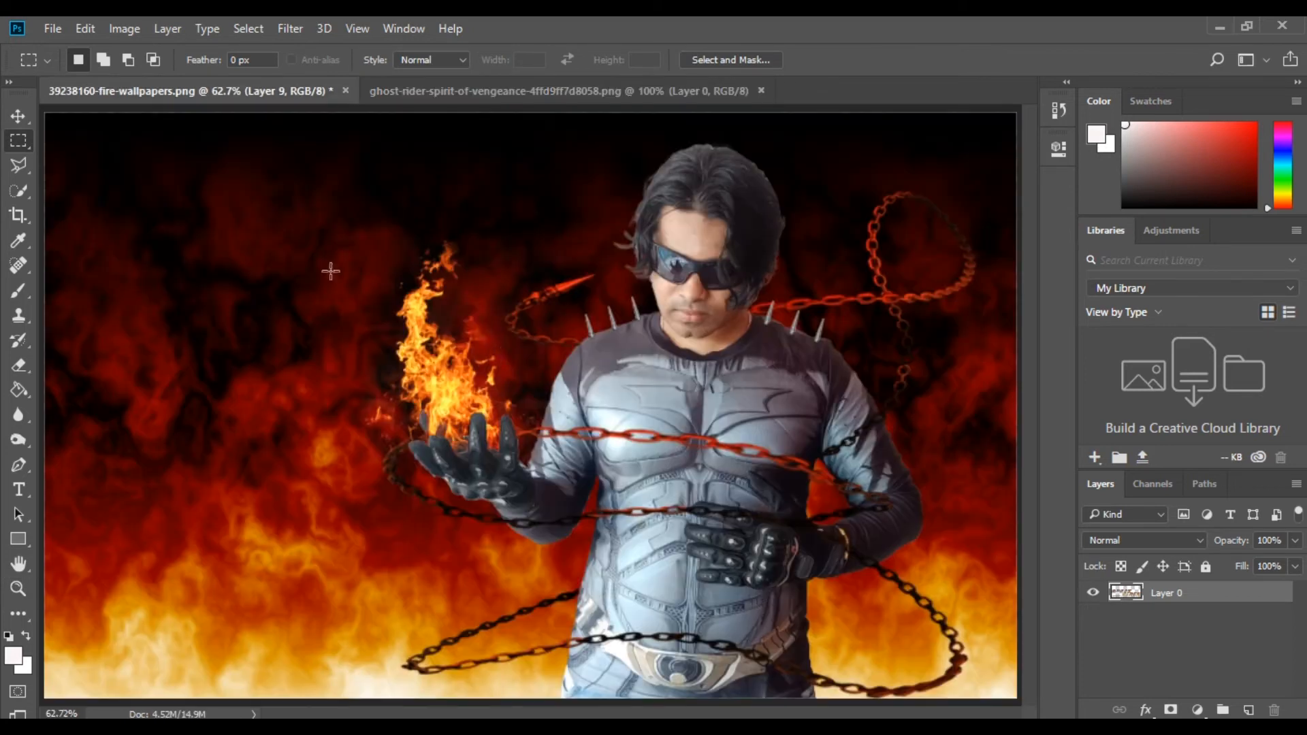
{"action": "key", "text": "ctrl+t"}
{"action": "left_click_drag", "start_coordinate": [605, 415], "coordinate": [604, 334]}
{"action": "left_click", "coordinate": [330, 60]}
{"action": "left_click_drag", "start_coordinate": [545, 251], "coordinate": [544, 242]}
{"action": "key", "text": "Up"}
{"action": "key", "text": "Up"}
{"action": "key", "text": "Up"}
{"action": "key", "text": "Up"}
{"action": "key", "text": "Up"}
{"action": "left_click", "coordinate": [846, 59]}
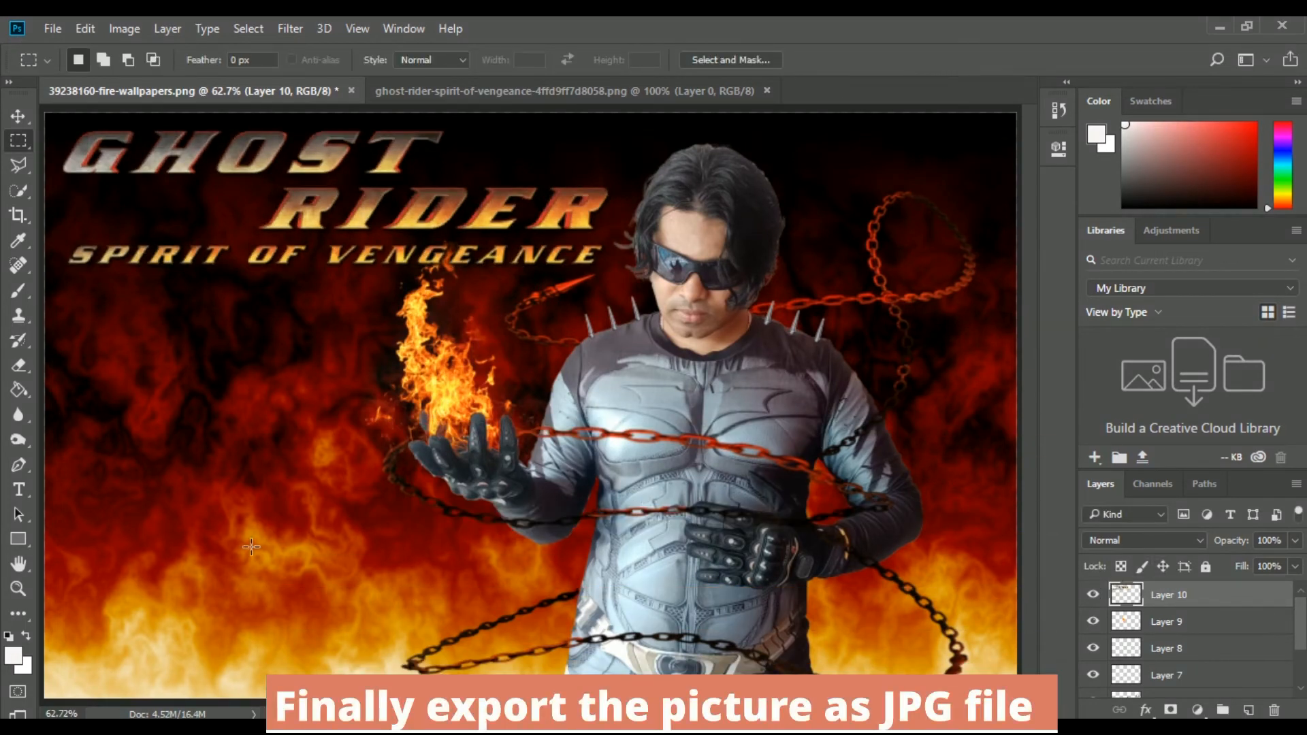
- Save the composite as a JPEG file named 1 in the Pictures folder
{"action": "left_click", "coordinate": [52, 28]}
{"action": "left_click", "coordinate": [90, 239]}
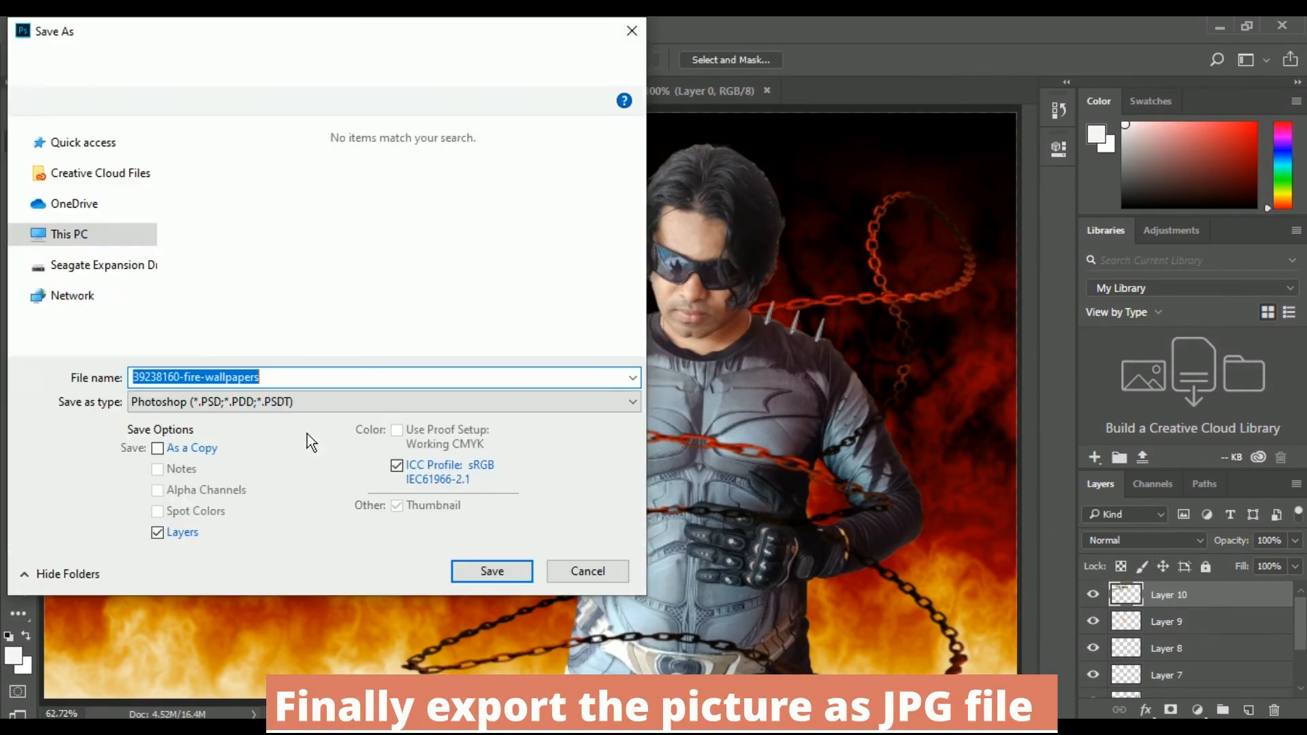
{"action": "left_click", "coordinate": [81, 242]}
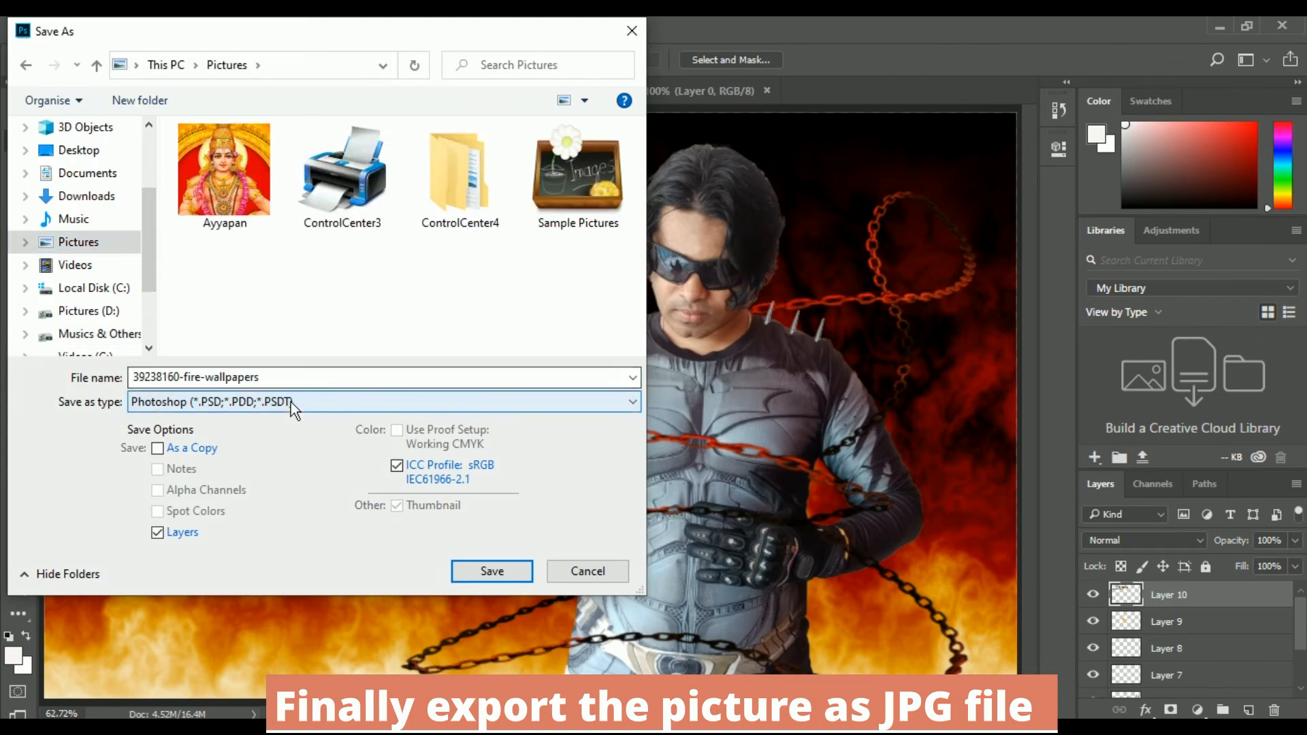
{"action": "left_click", "coordinate": [292, 401]}
{"action": "left_click", "coordinate": [204, 509]}
{"action": "double_click", "coordinate": [258, 373]}
{"action": "type", "text": "1"}
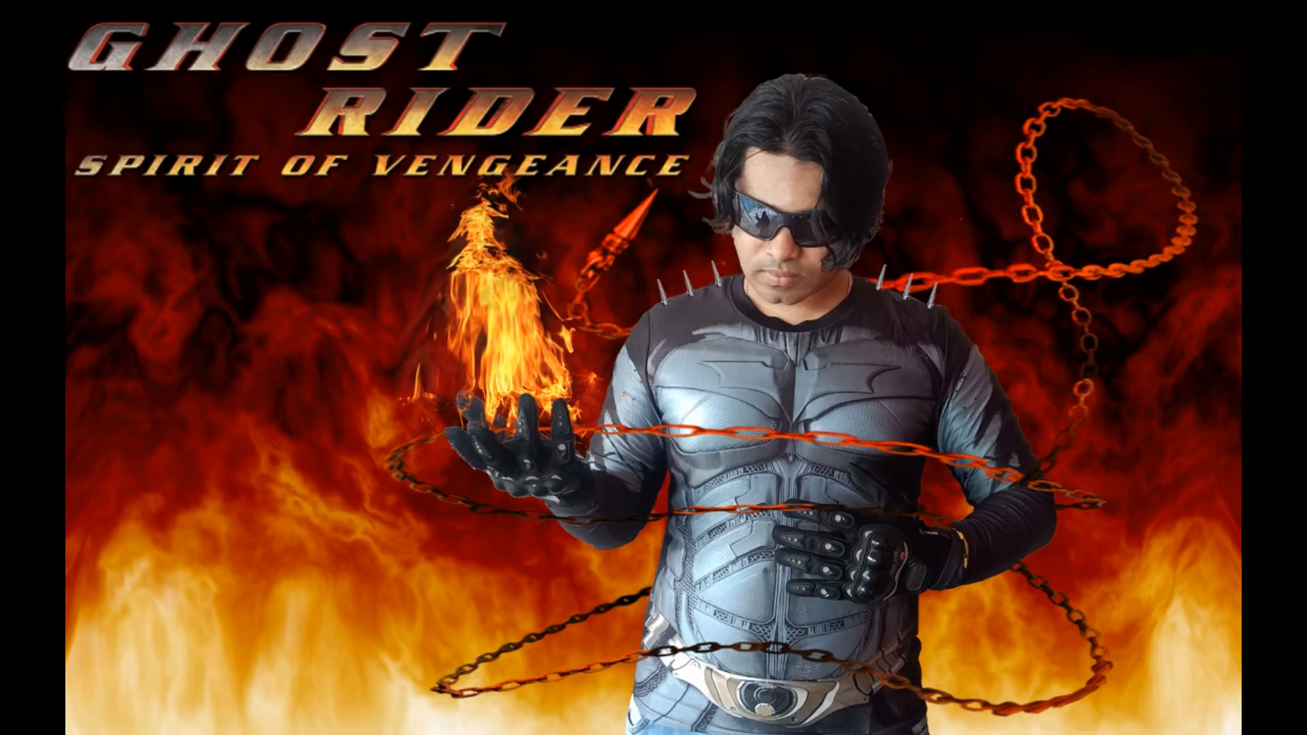